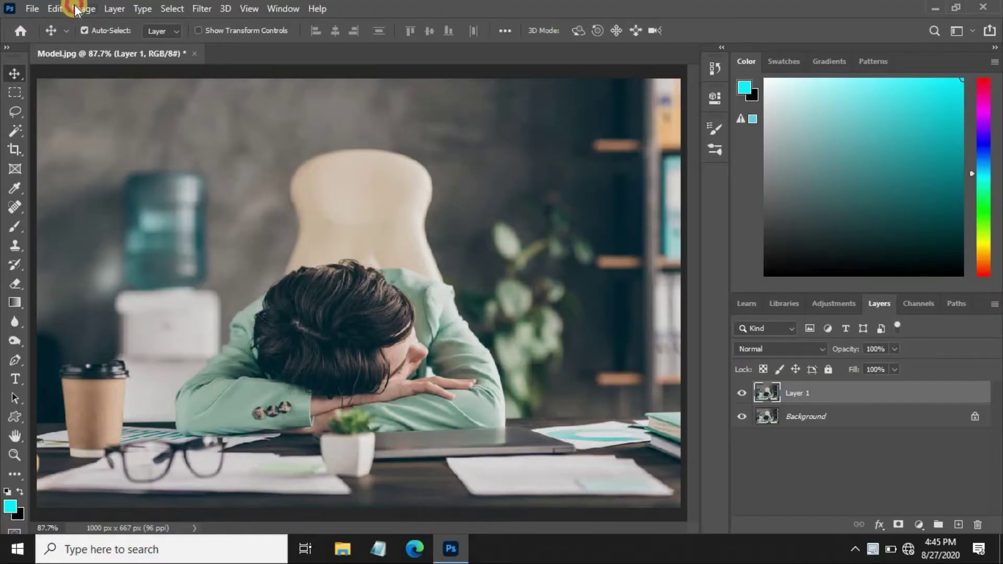
- Apply Brightness/Contrast to Layer 1 with brightness -51 and contrast 51
{"action": "left_click", "coordinate": [80, 8]}
{"action": "mouse_move", "coordinate": [106, 46]}
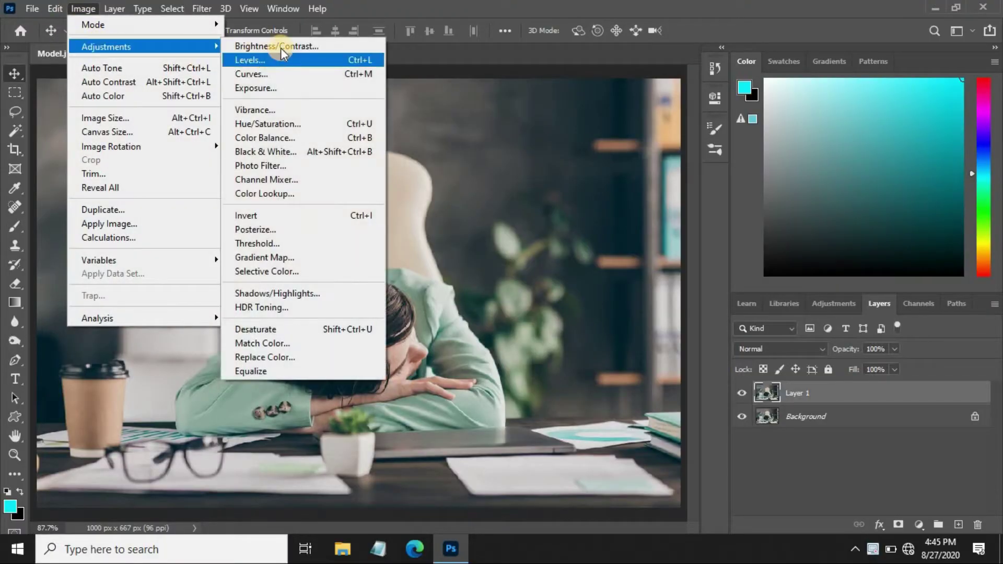
{"action": "left_click", "coordinate": [278, 47]}
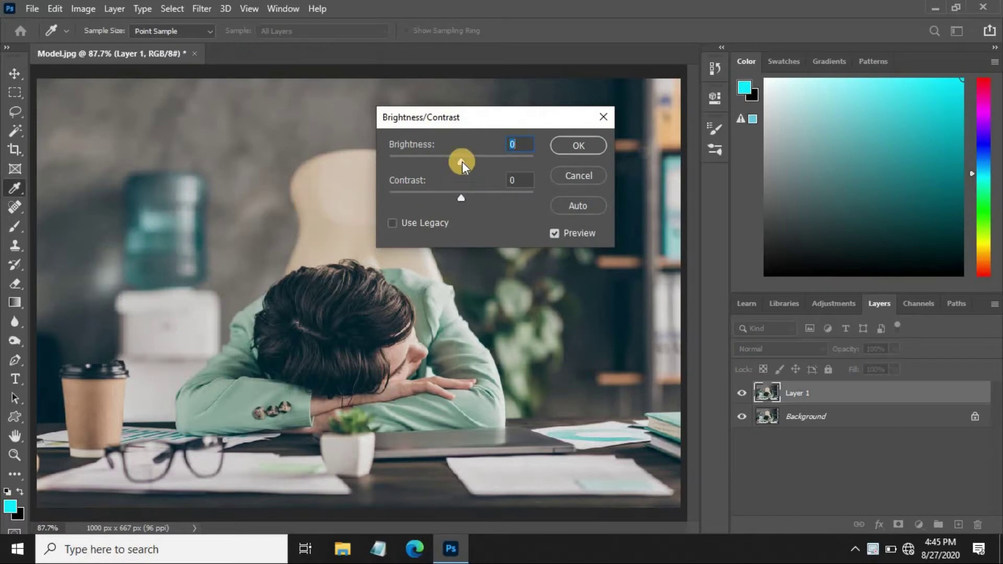
{"action": "left_click_drag", "start_coordinate": [462, 163], "coordinate": [437, 168]}
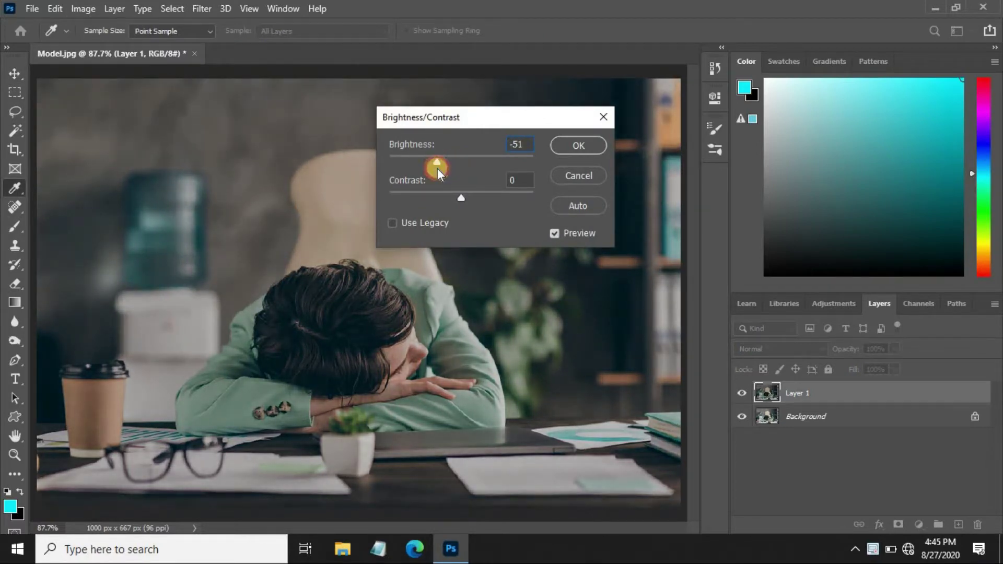
{"action": "left_click_drag", "start_coordinate": [460, 195], "coordinate": [474, 196]}
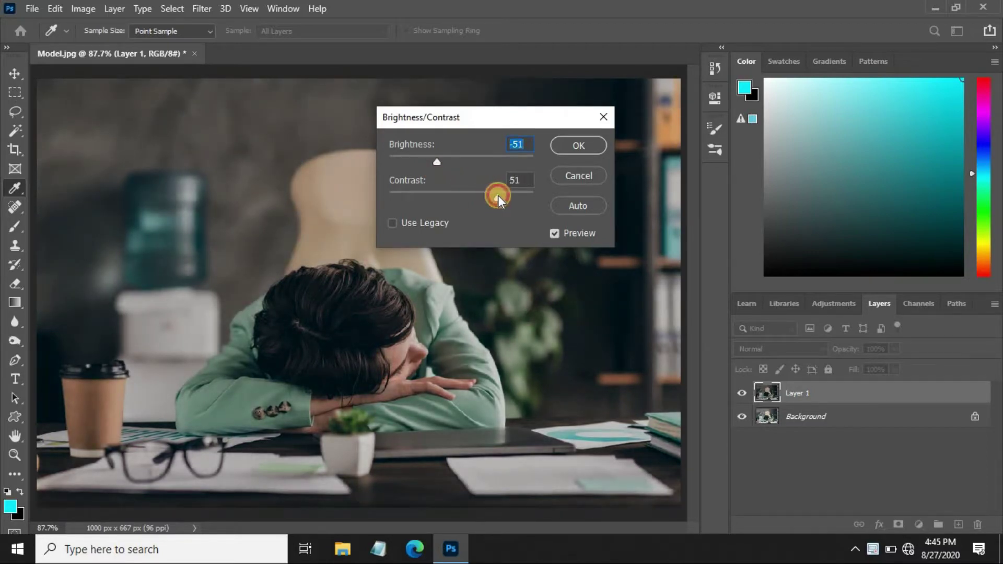
{"action": "left_click_drag", "start_coordinate": [498, 195], "coordinate": [498, 196]}
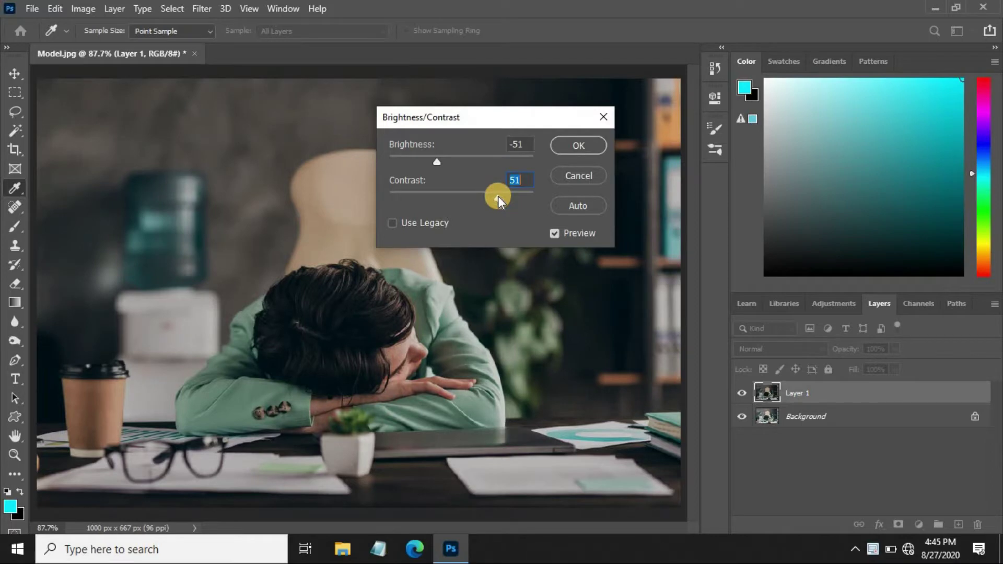
{"action": "left_click", "coordinate": [572, 143]}
{"action": "key", "text": "v"}
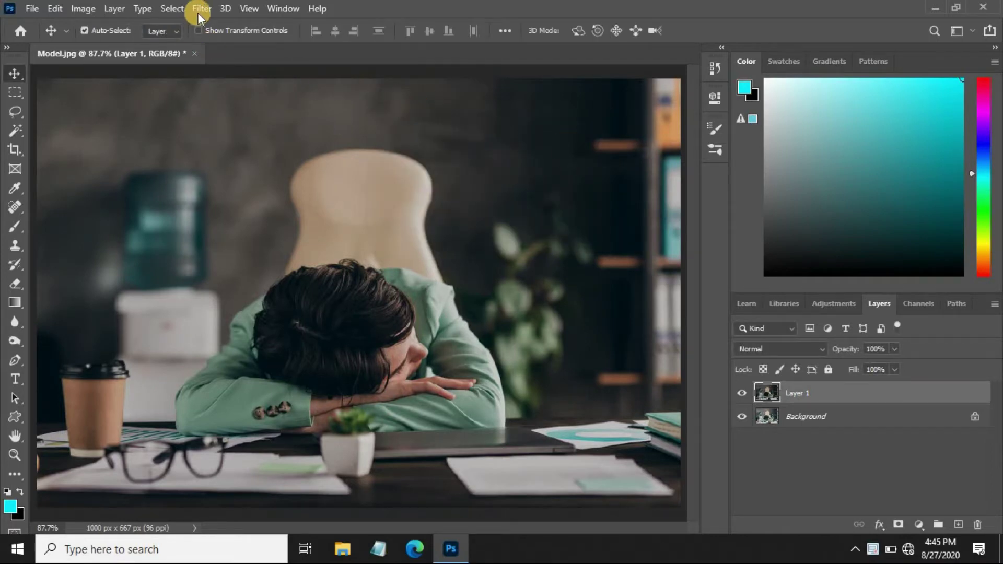
- In the Camera Raw Filter, set Temp -12, Tint -20, Exposure -0.10 and Contrast -8
{"action": "left_click", "coordinate": [199, 9]}
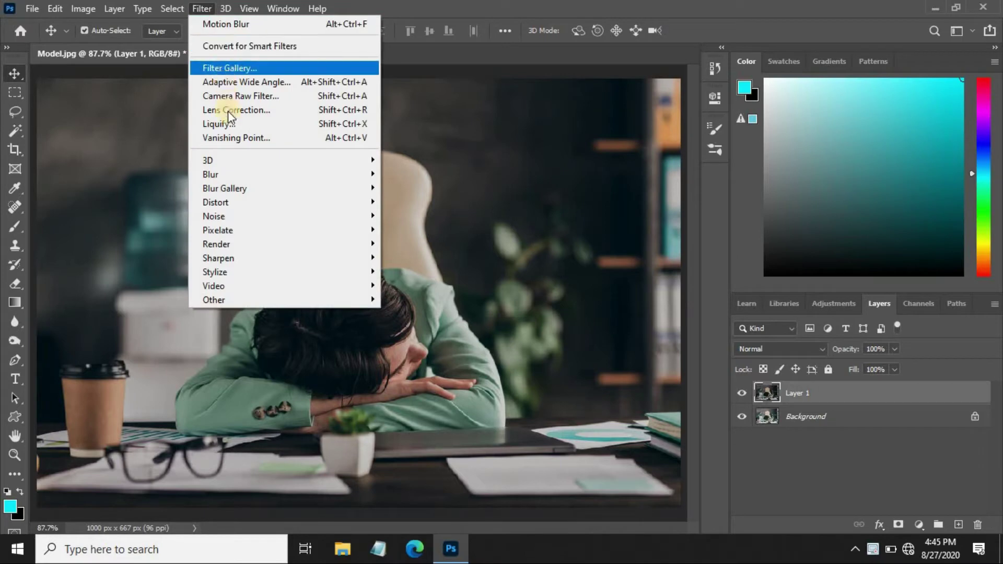
{"action": "left_click", "coordinate": [243, 95]}
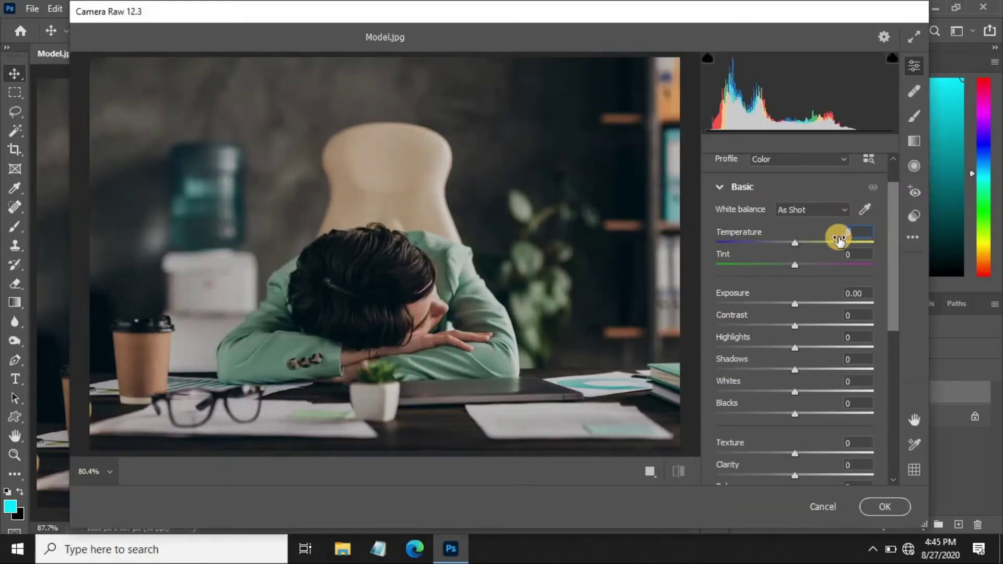
{"action": "type", "text": "-12"}
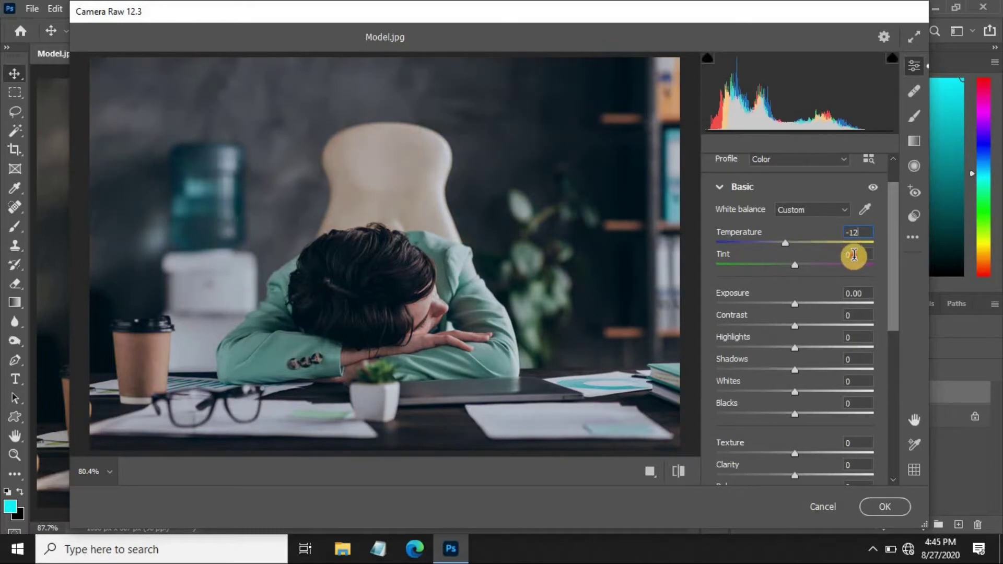
{"action": "left_click", "coordinate": [847, 255]}
{"action": "type", "text": "-20"}
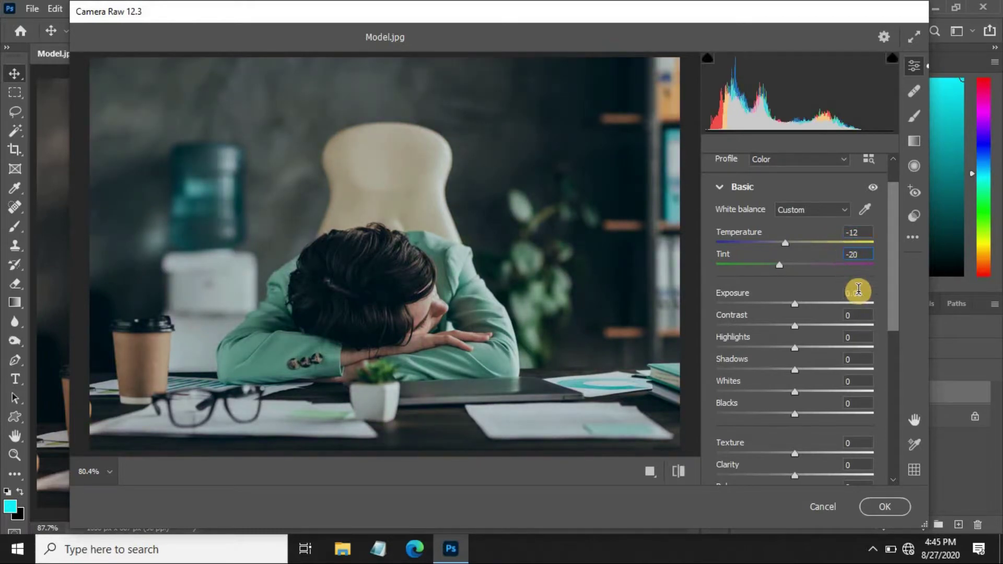
{"action": "left_click", "coordinate": [851, 294]}
{"action": "type", "text": "-0."}
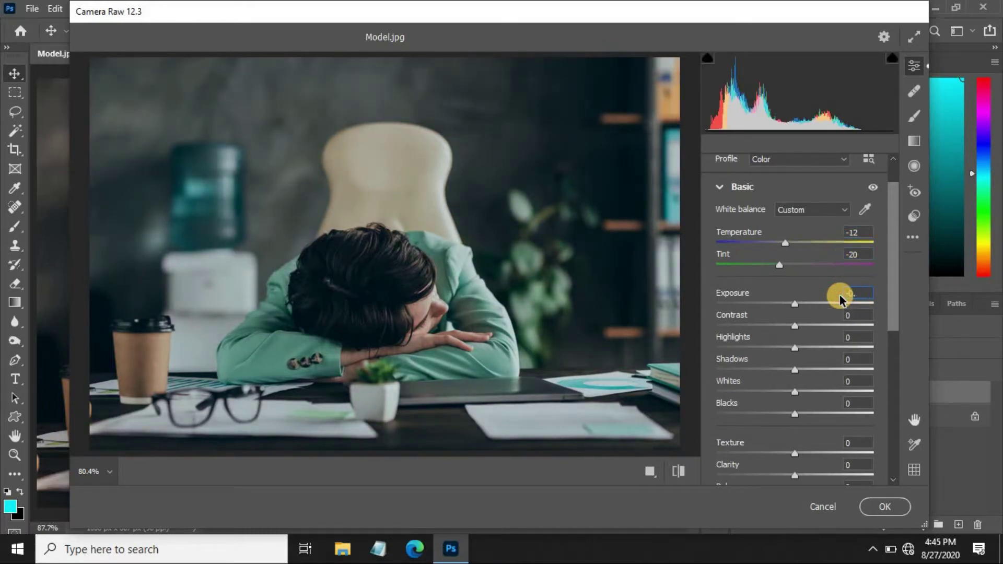
{"action": "type", "text": "10"}
{"action": "left_click", "coordinate": [841, 315]}
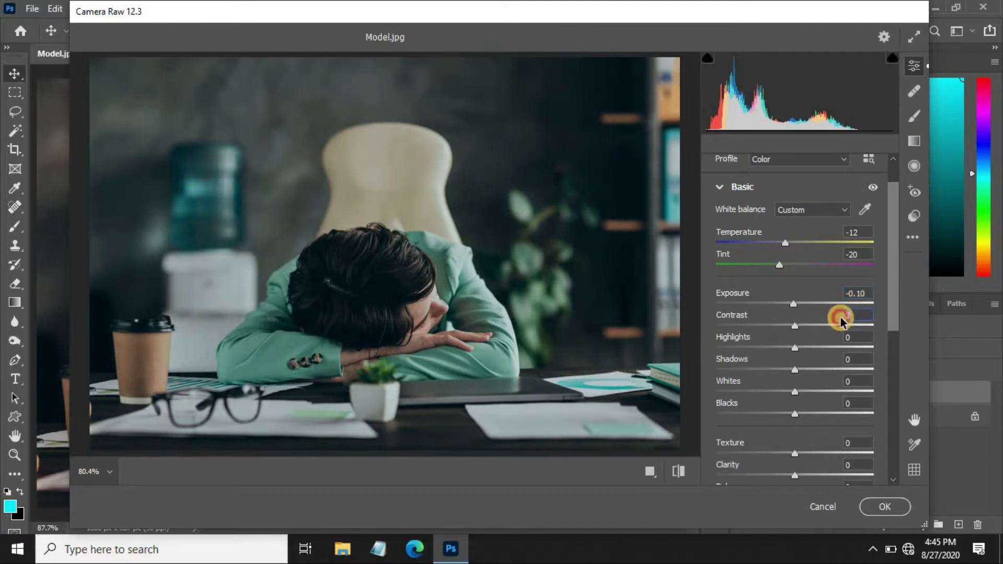
{"action": "type", "text": "-8"}
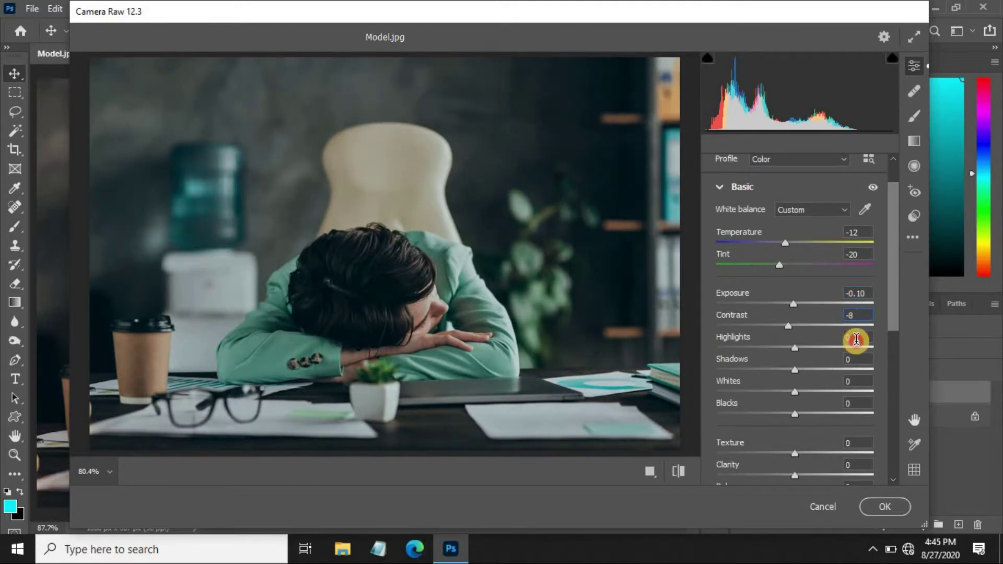
- Set Highlights +45, Shadows -55, Blacks -9, Clarity +25, Vignetting -39 and apply the filter
{"action": "left_click", "coordinate": [855, 338]}
{"action": "type", "text": "45"}
{"action": "left_click", "coordinate": [854, 360]}
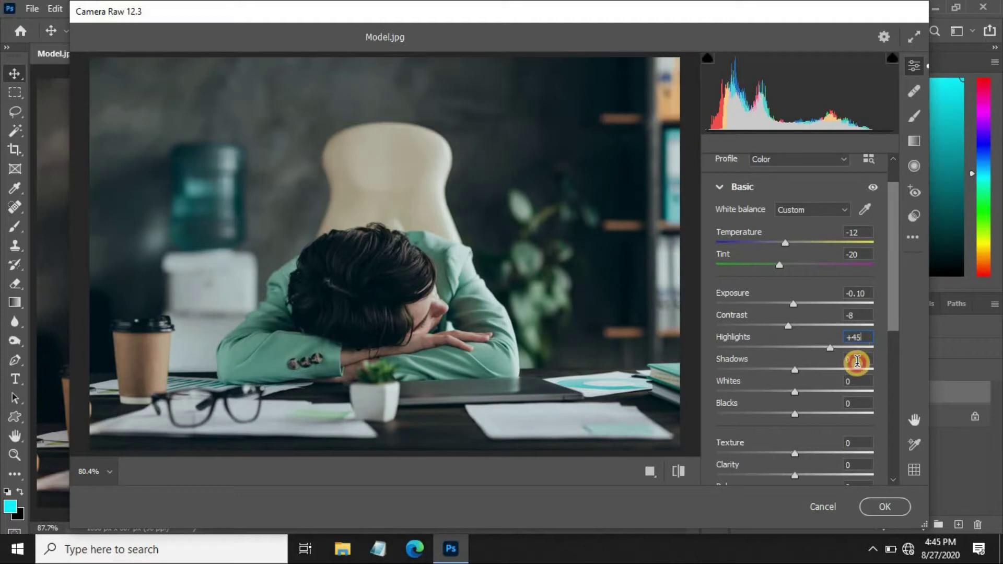
{"action": "type", "text": "-55"}
{"action": "left_click", "coordinate": [855, 403]}
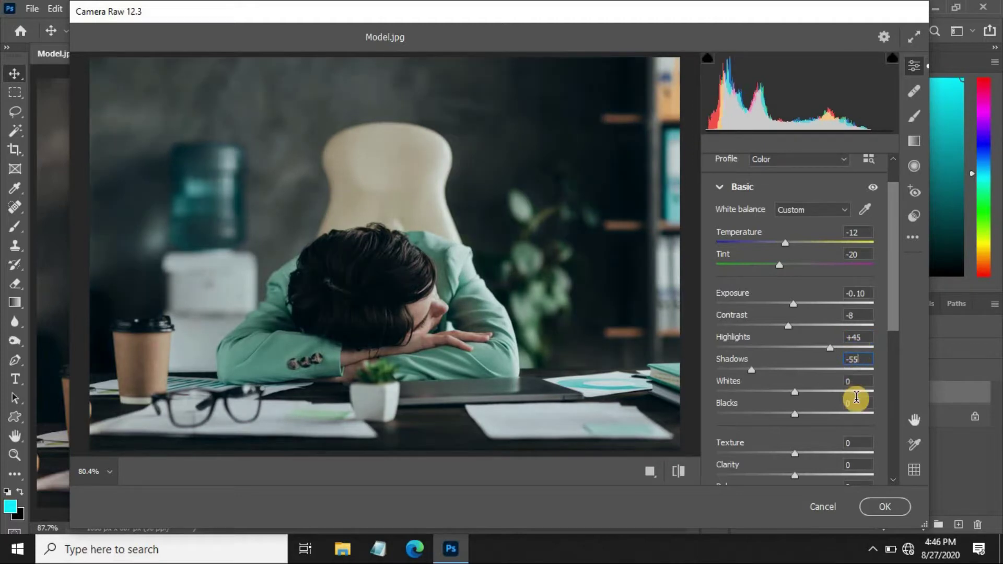
{"action": "type", "text": "-9"}
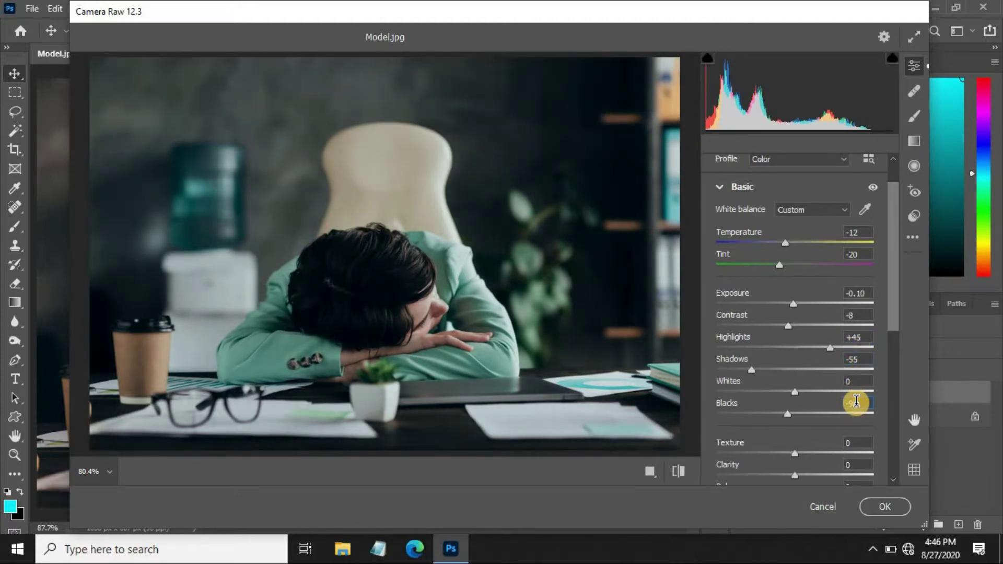
{"action": "left_click", "coordinate": [853, 464]}
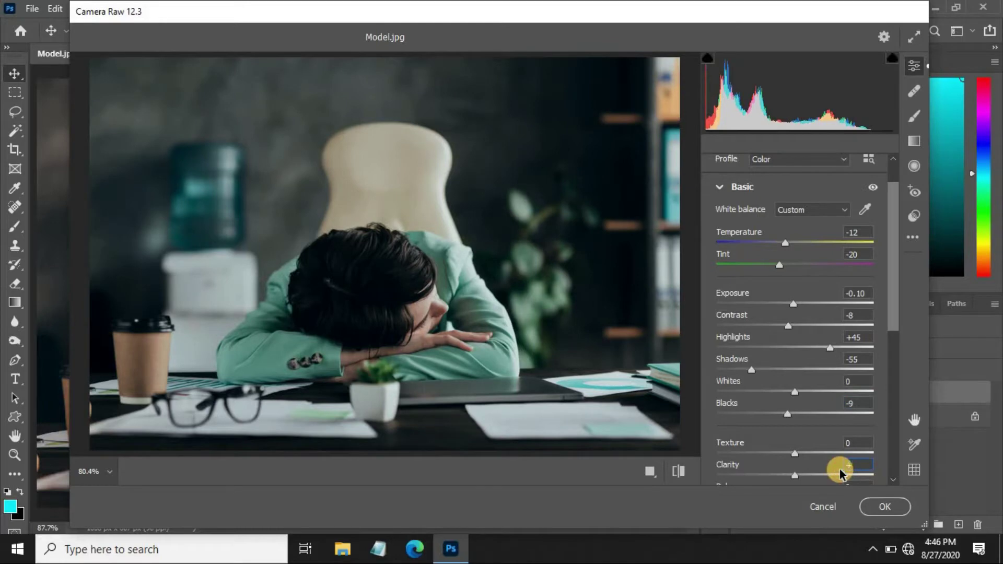
{"action": "type", "text": "25"}
{"action": "left_click_drag", "start_coordinate": [893, 320], "coordinate": [900, 460]}
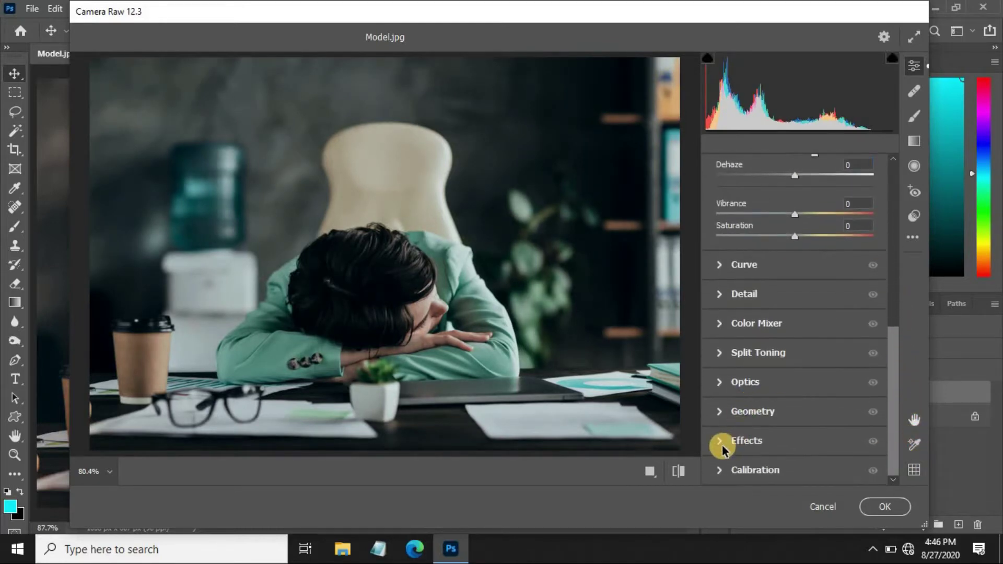
{"action": "left_click", "coordinate": [722, 441]}
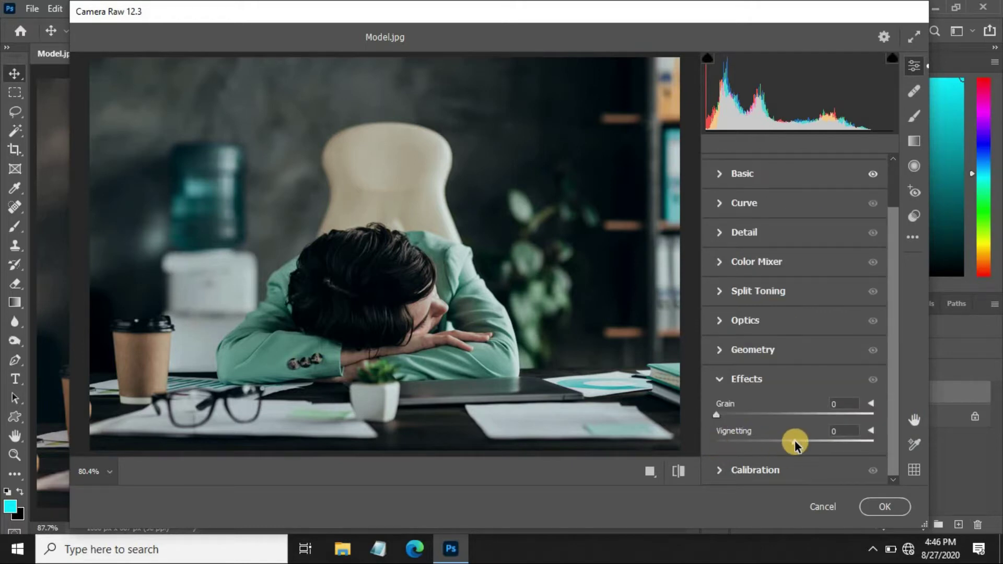
{"action": "left_click_drag", "start_coordinate": [794, 440], "coordinate": [763, 447]}
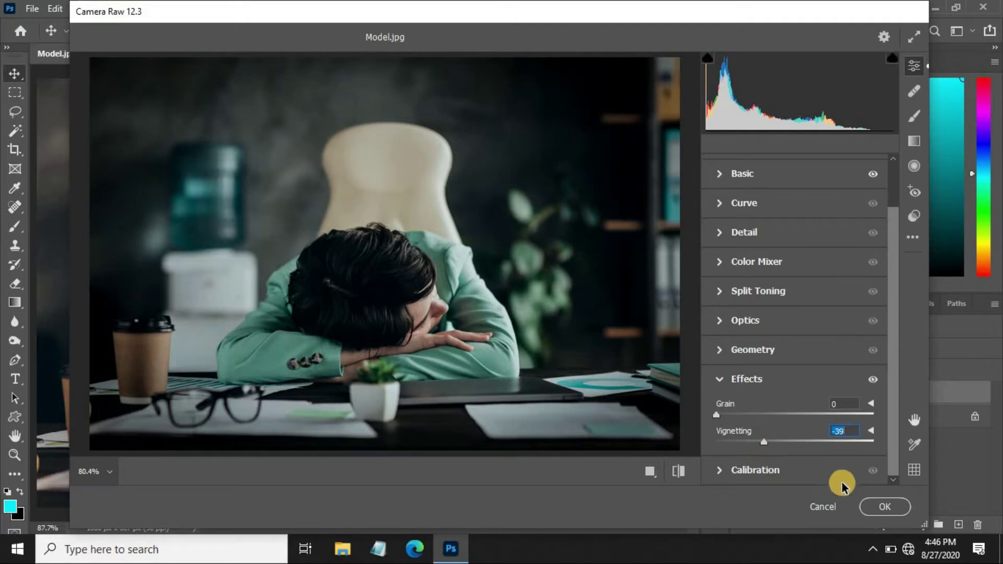
{"action": "left_click", "coordinate": [873, 506]}
- Toggle Layer 1's visibility to compare the grade with the original photo
{"action": "left_click", "coordinate": [741, 393]}
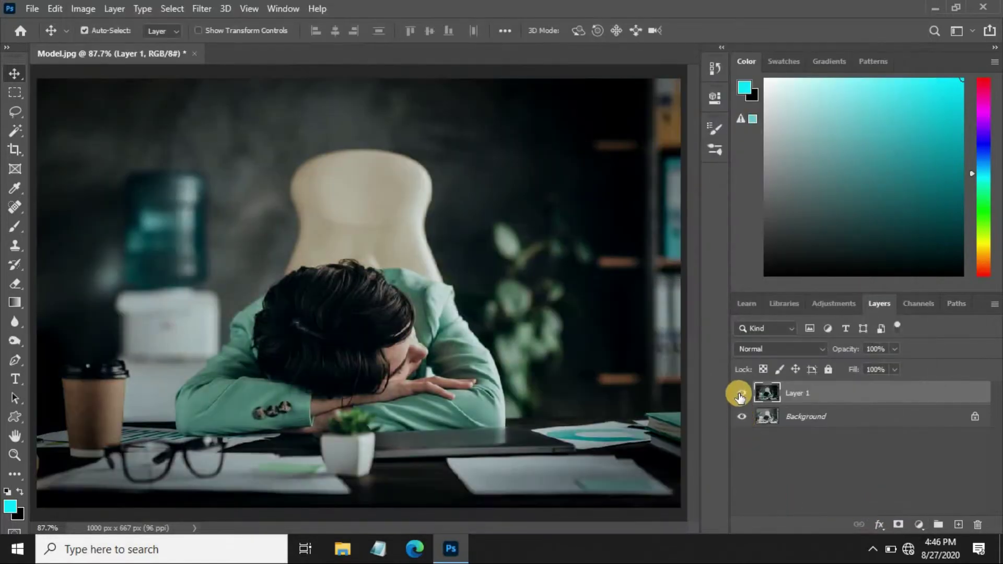
{"action": "left_click", "coordinate": [741, 393]}
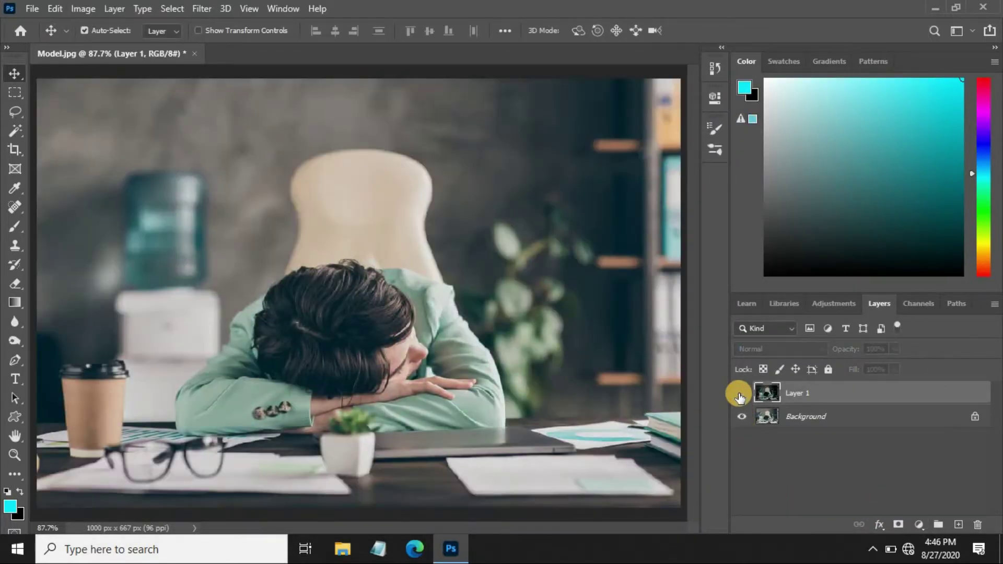
{"action": "left_click", "coordinate": [741, 393]}
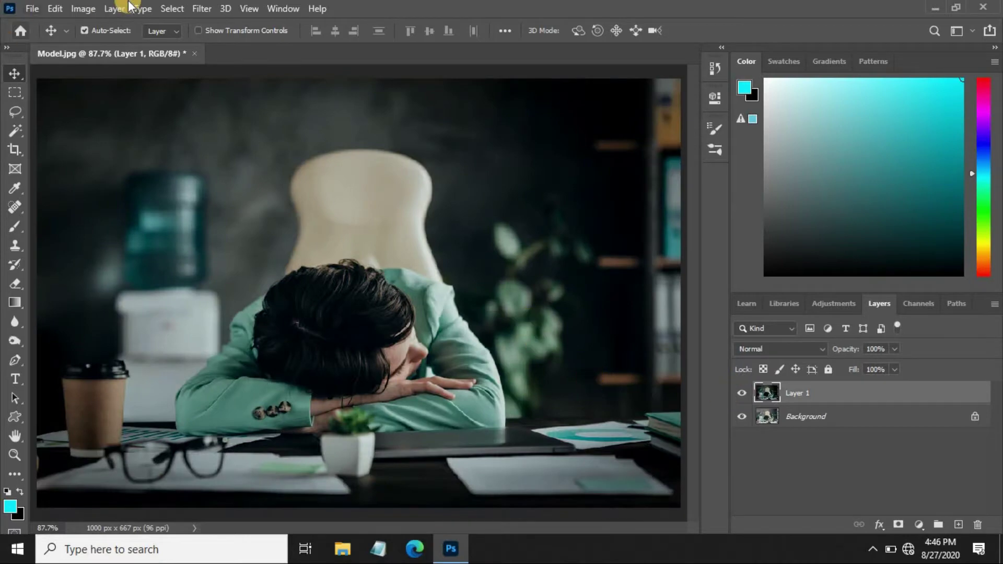
- Apply Levels to Layer 1 with the black input level raised to 7
{"action": "left_click", "coordinate": [88, 8]}
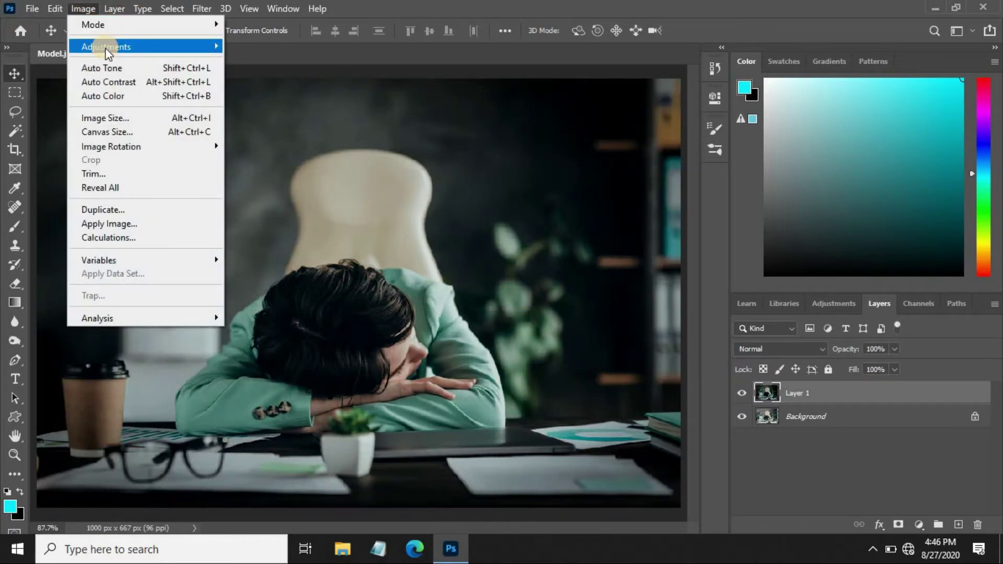
{"action": "mouse_move", "coordinate": [106, 47]}
{"action": "left_click", "coordinate": [243, 59]}
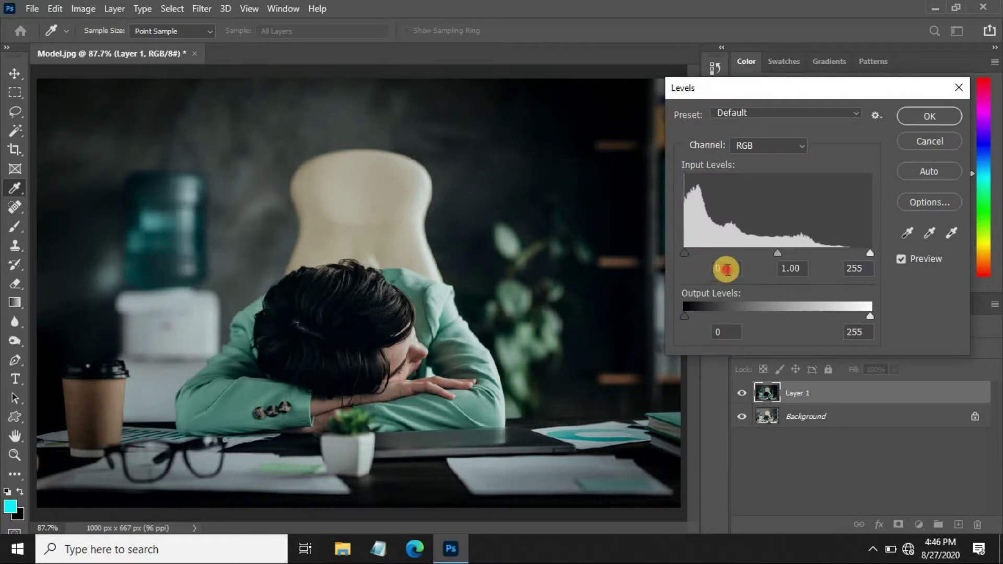
{"action": "left_click", "coordinate": [703, 268]}
{"action": "type", "text": "7"}
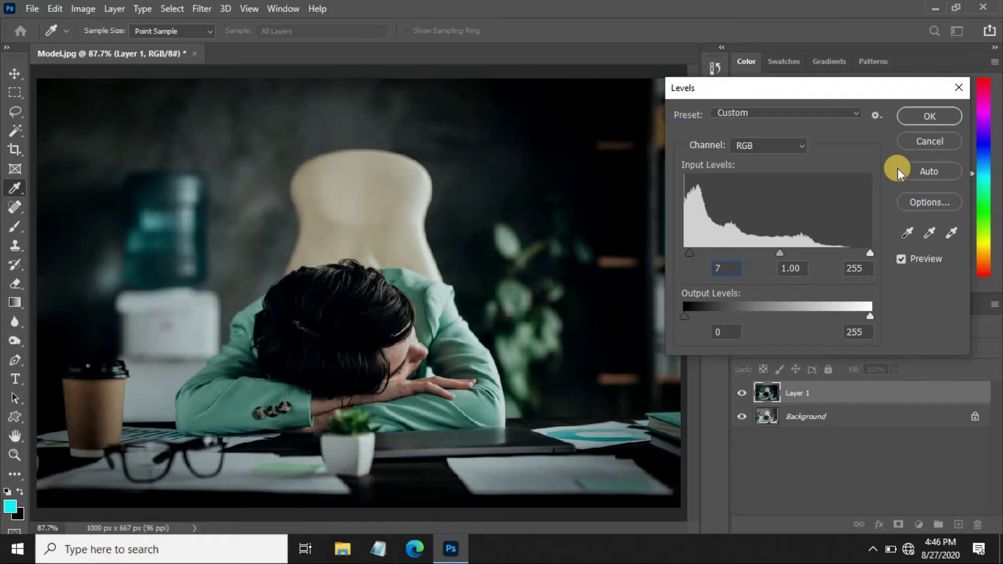
{"action": "left_click", "coordinate": [923, 115]}
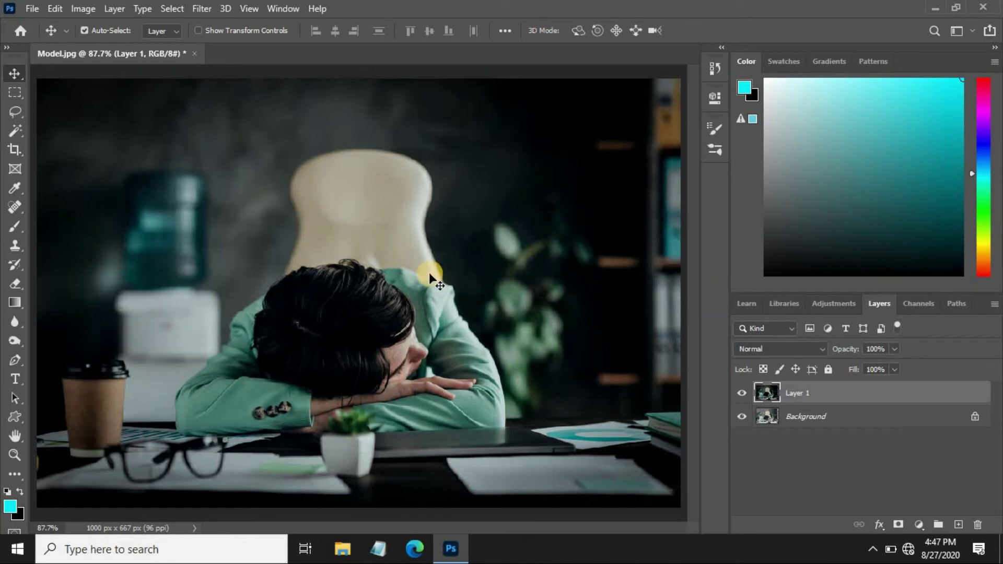
- Set the text tool to the Doctor Glitch font with colour #00f6ff
{"action": "left_click", "coordinate": [7, 491]}
{"action": "left_click", "coordinate": [16, 378]}
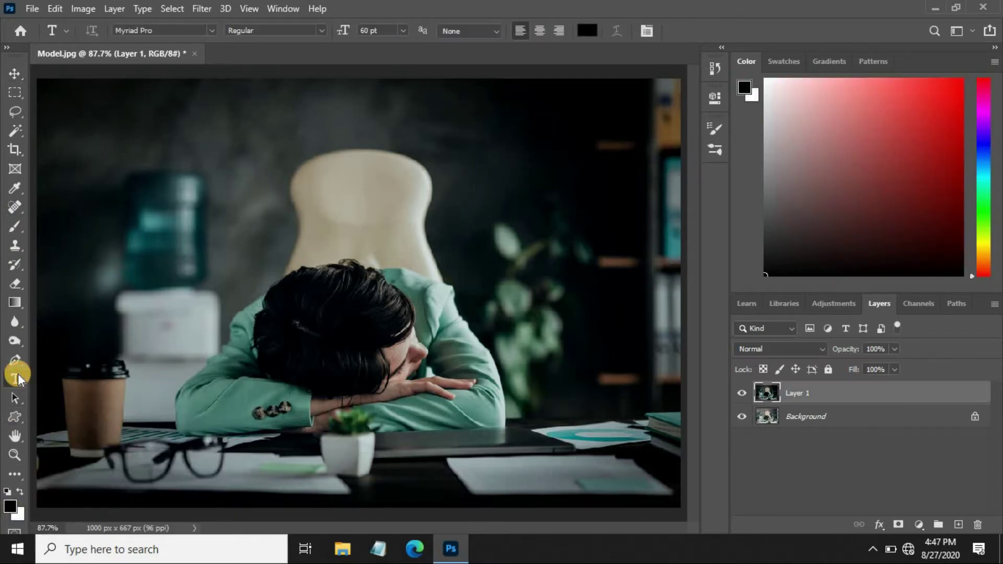
{"action": "left_click", "coordinate": [212, 30]}
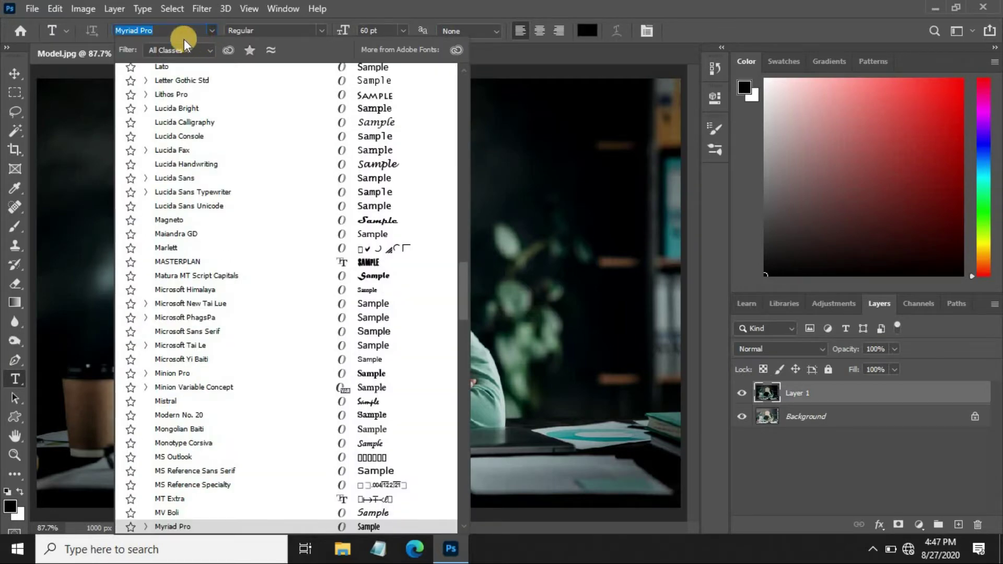
{"action": "type", "text": "do"}
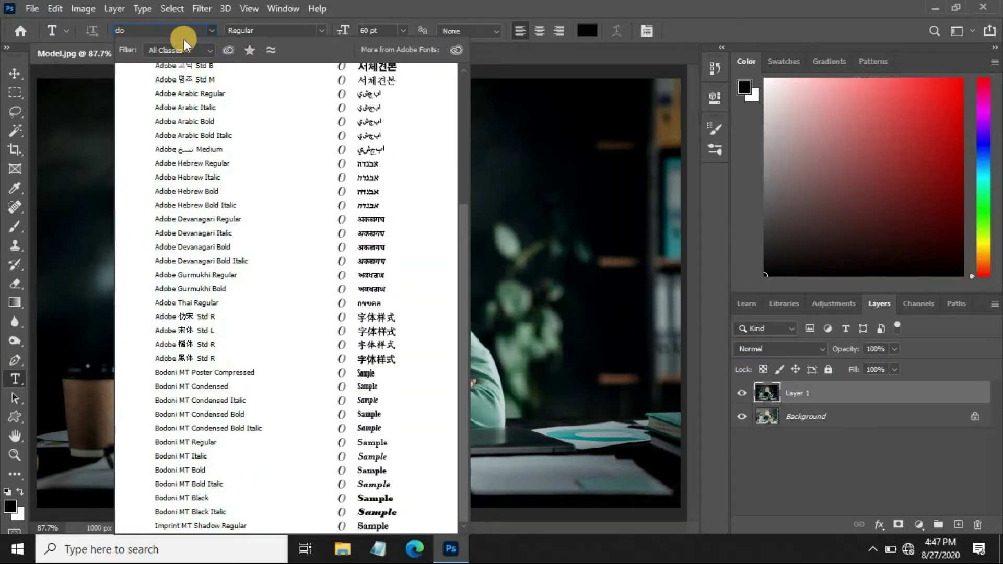
{"action": "type", "text": "ctor Glitch"}
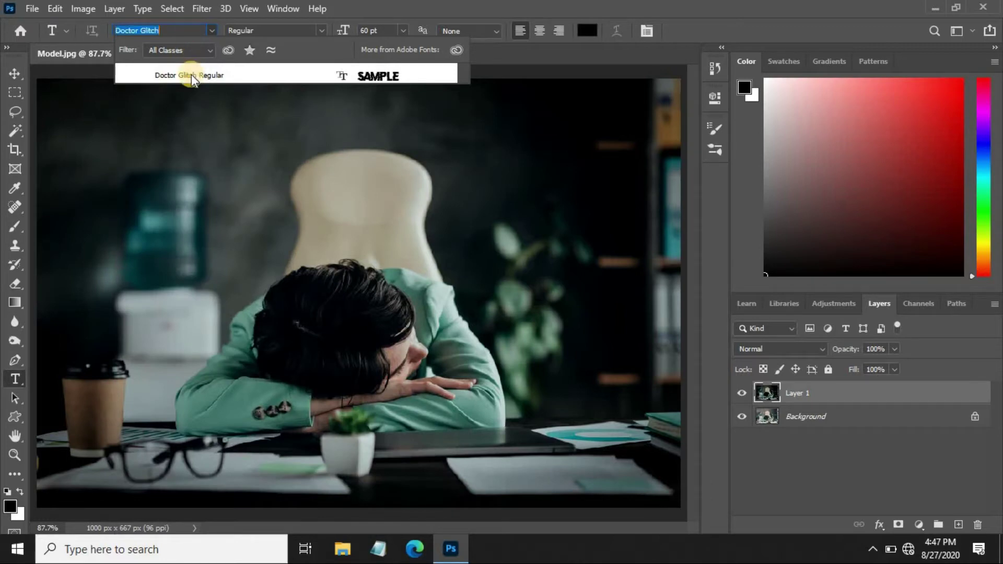
{"action": "left_click", "coordinate": [191, 74]}
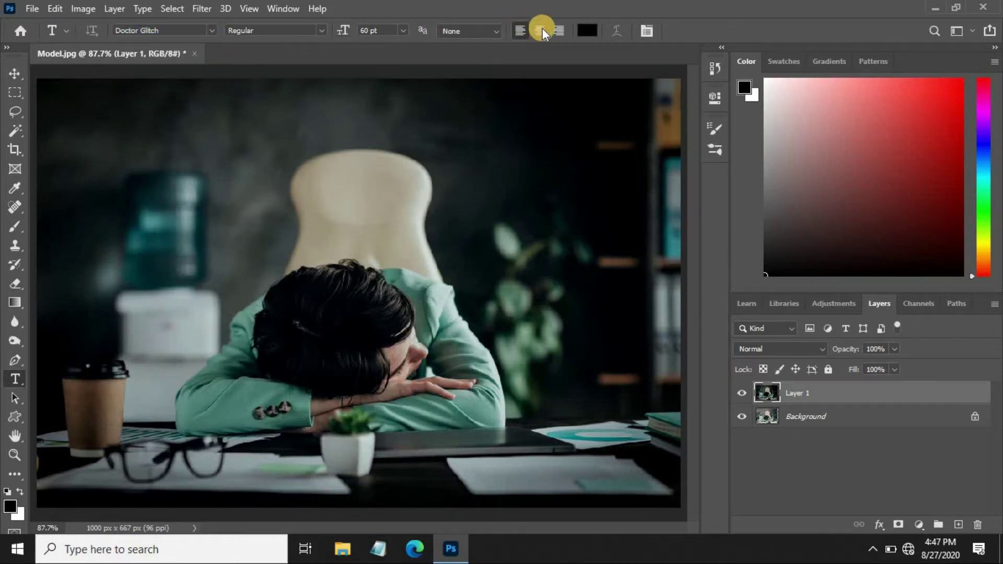
{"action": "left_click", "coordinate": [590, 31]}
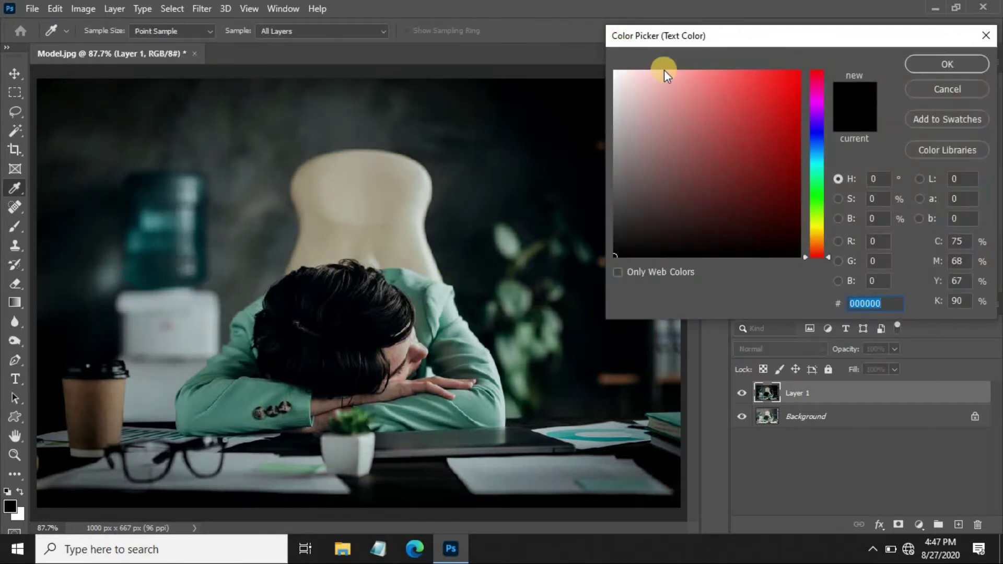
{"action": "left_click", "coordinate": [892, 295]}
{"action": "type", "text": "00"}
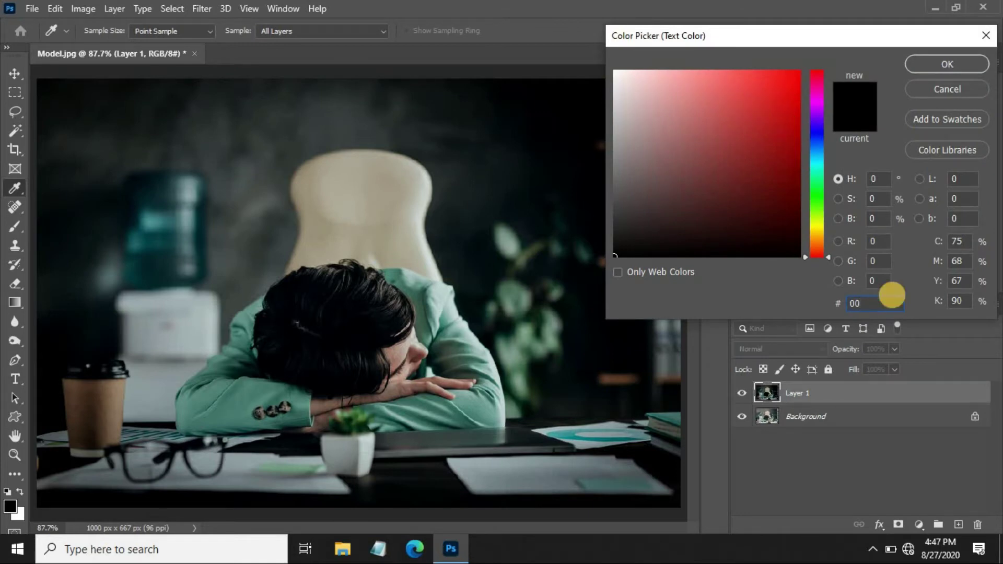
{"action": "type", "text": "f"}
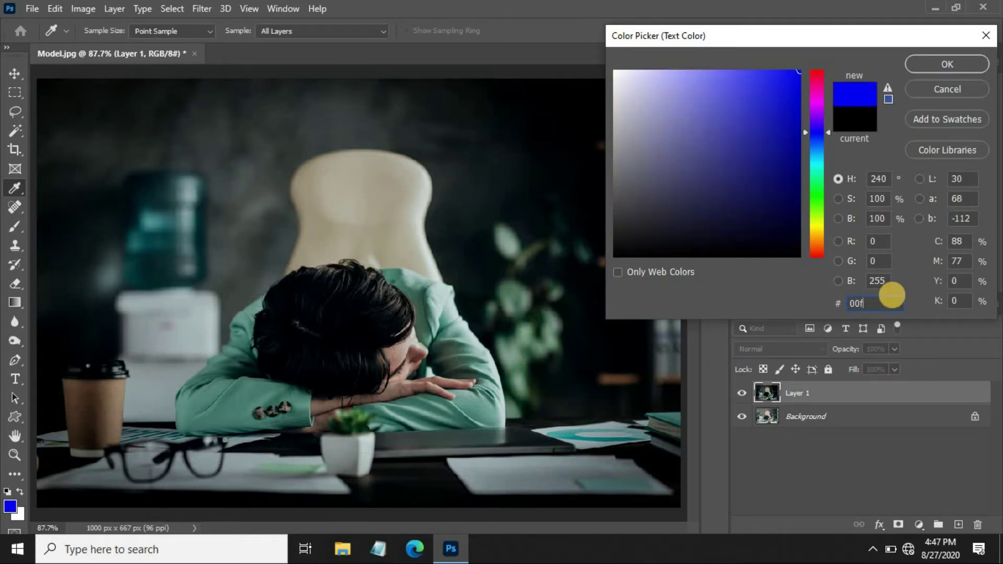
{"action": "type", "text": "6"}
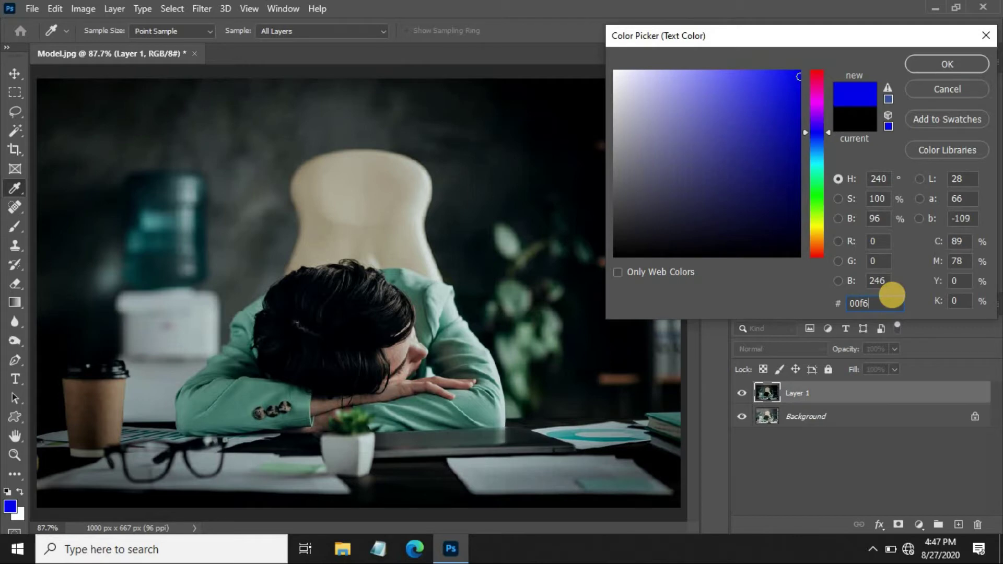
{"action": "type", "text": "ff"}
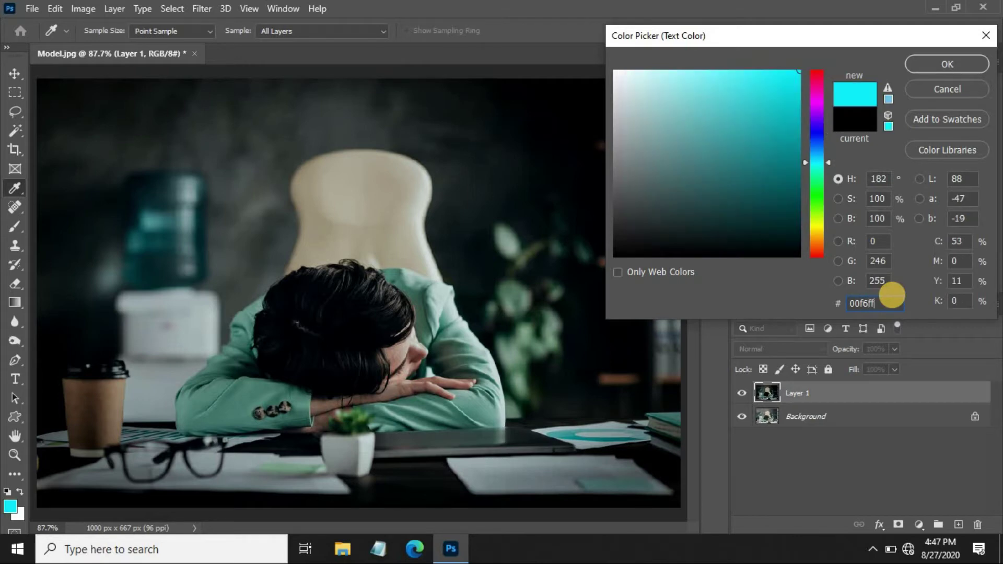
{"action": "left_click", "coordinate": [932, 61]}
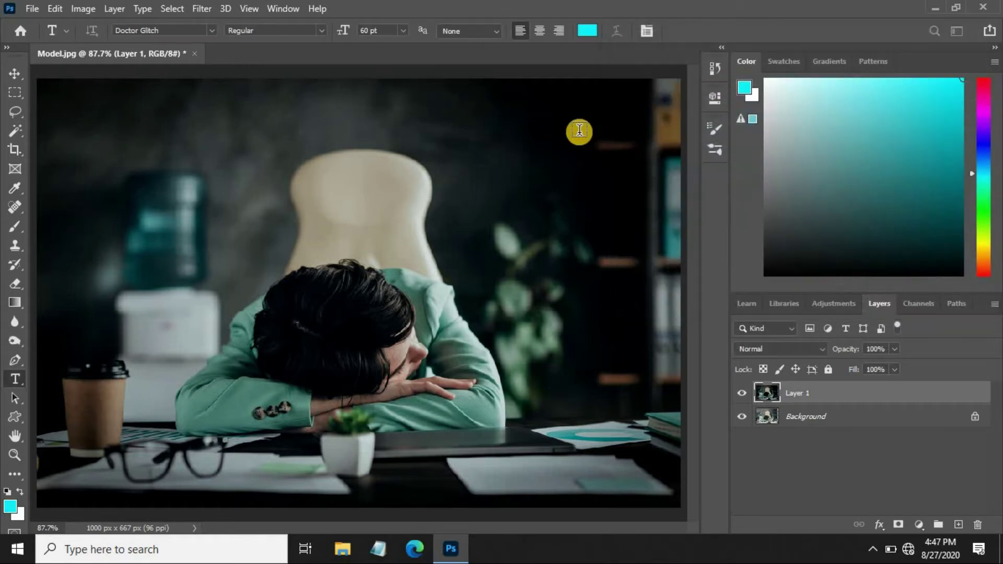
- Type the ENERGY title on the canvas and move it left across the photo
{"action": "left_click", "coordinate": [304, 206]}
{"action": "type", "text": "E"}
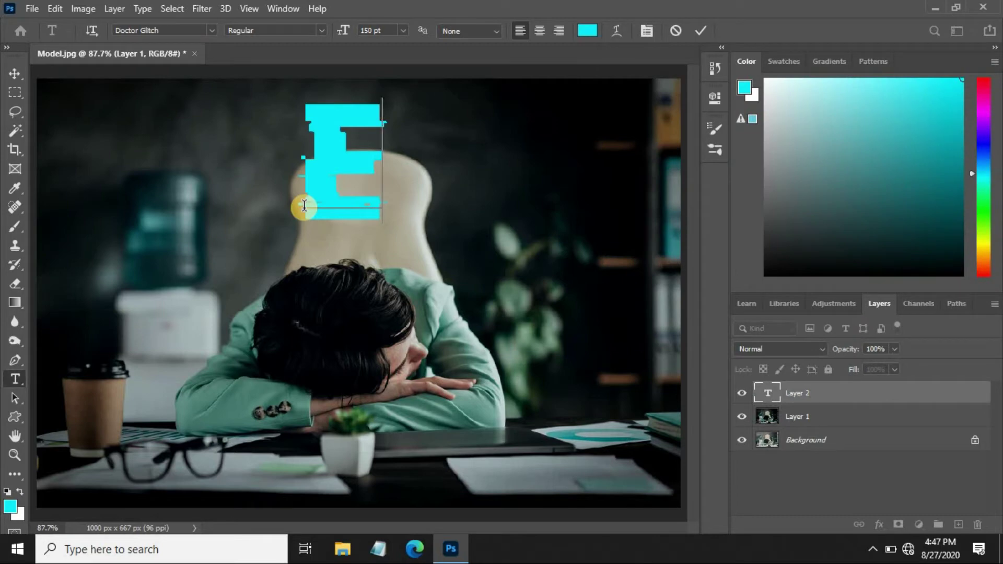
{"action": "type", "text": "N"}
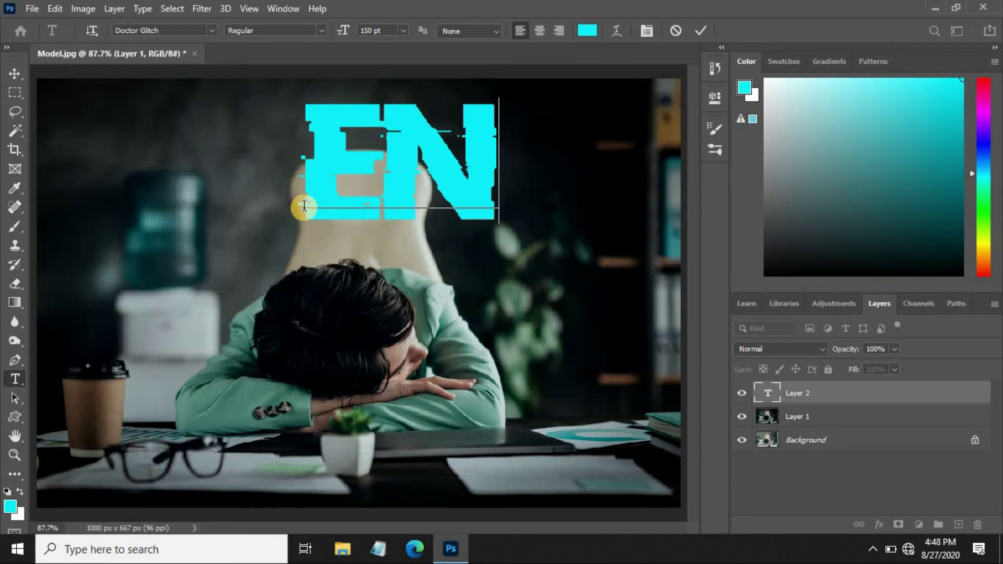
{"action": "type", "text": "E"}
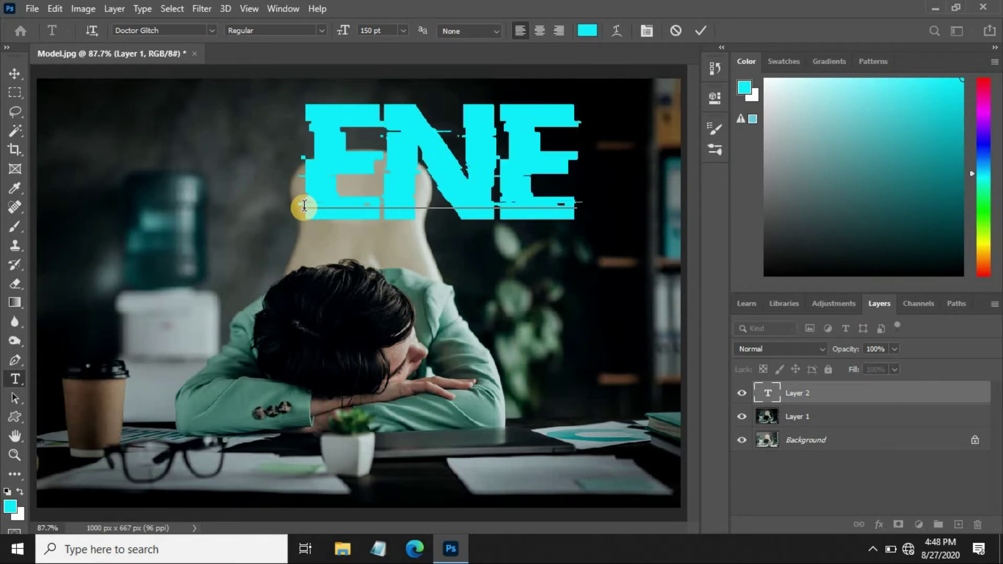
{"action": "type", "text": "R"}
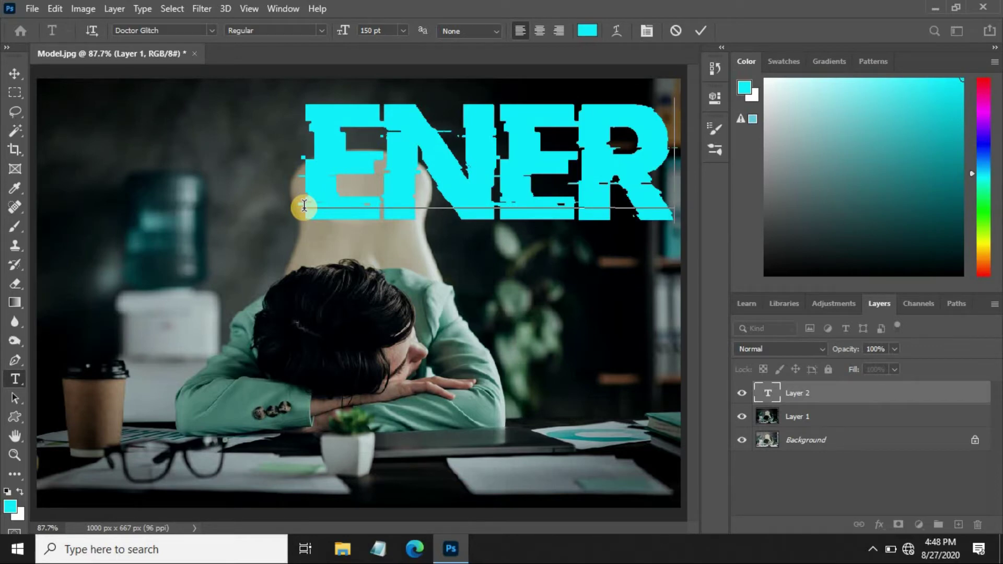
{"action": "type", "text": "G"}
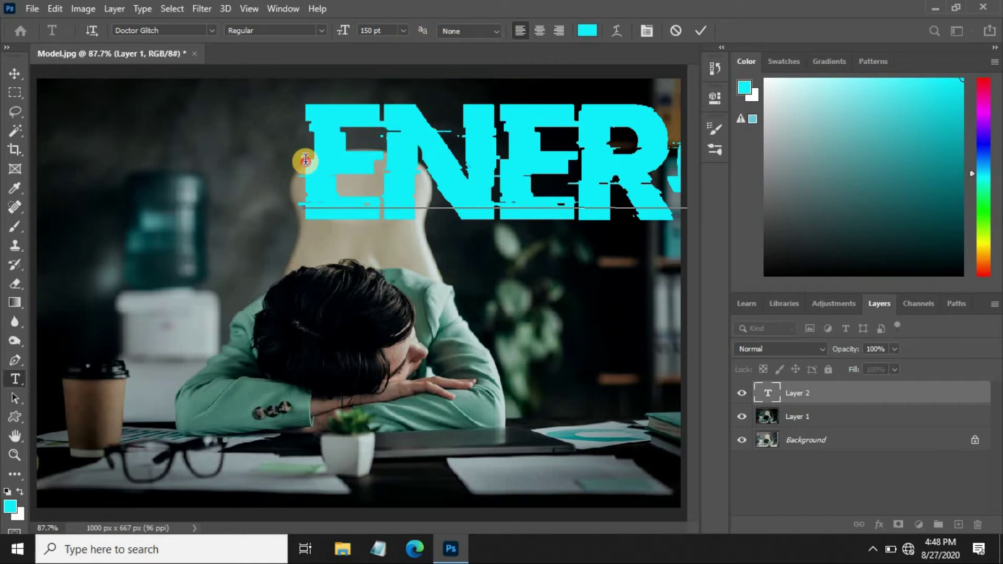
{"action": "key", "text": "ctrl+Return"}
{"action": "key", "text": "v"}
{"action": "left_click_drag", "start_coordinate": [441, 173], "coordinate": [220, 184]}
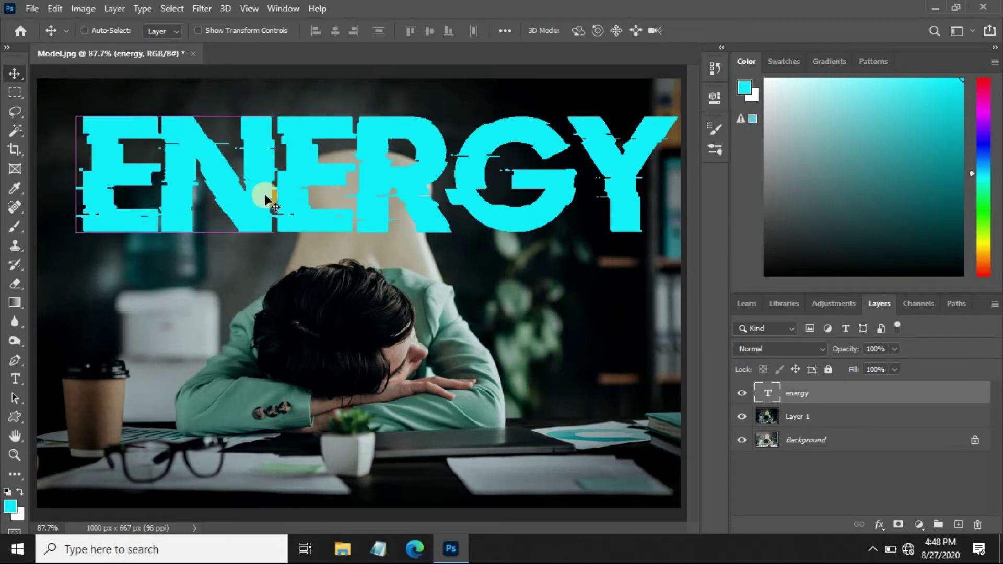
- Free-transform ENERGY down to about 51% scale, centred above the woman's head
{"action": "key", "text": "ctrl+t"}
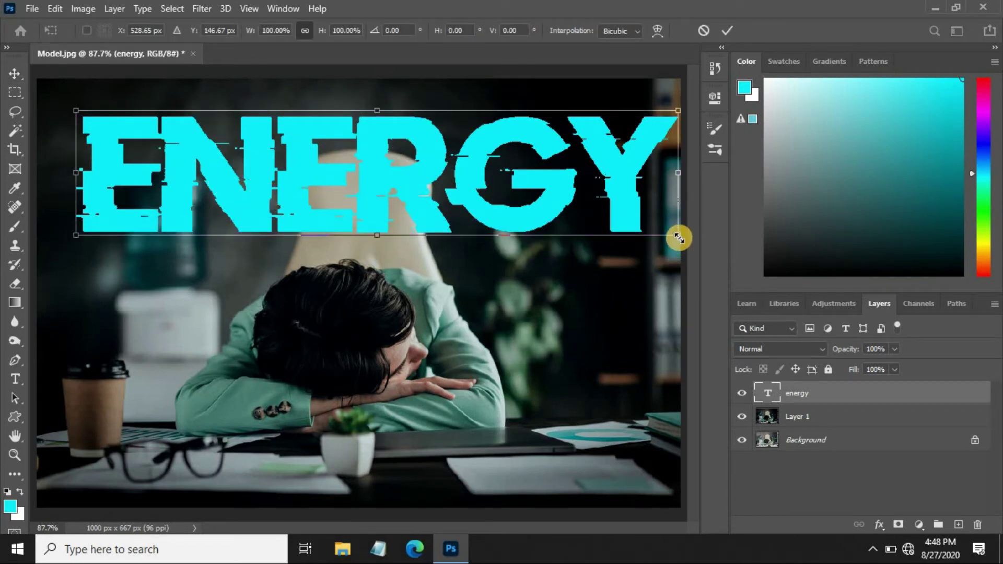
{"action": "left_click_drag", "start_coordinate": [678, 238], "coordinate": [535, 207]}
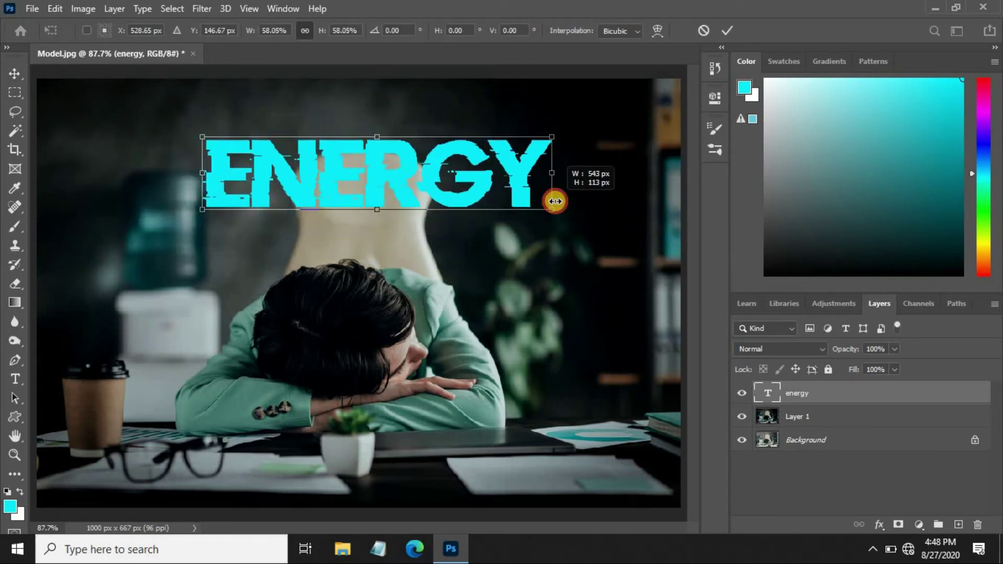
{"action": "left_click_drag", "start_coordinate": [391, 172], "coordinate": [372, 193]}
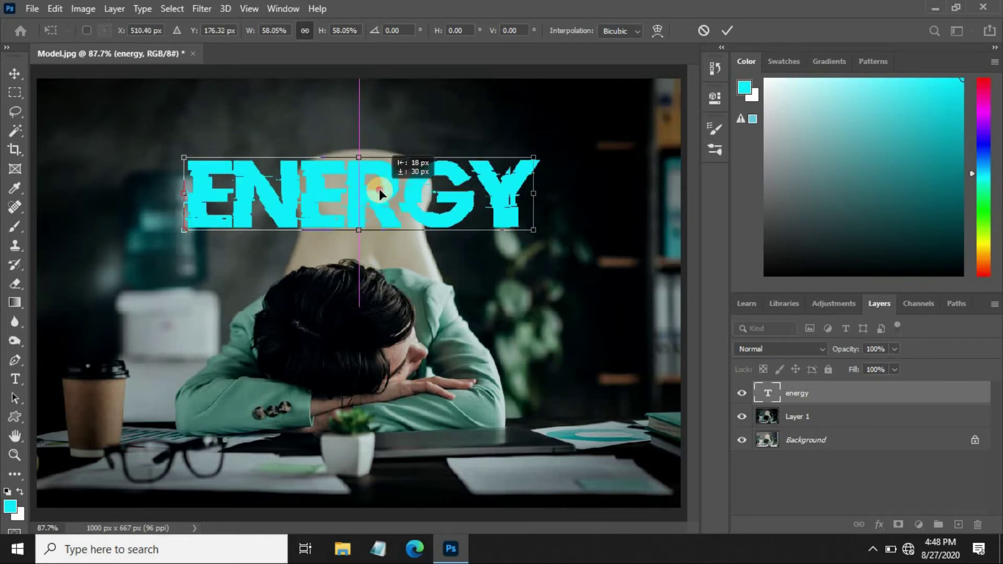
{"action": "left_click_drag", "start_coordinate": [534, 230], "coordinate": [514, 225]}
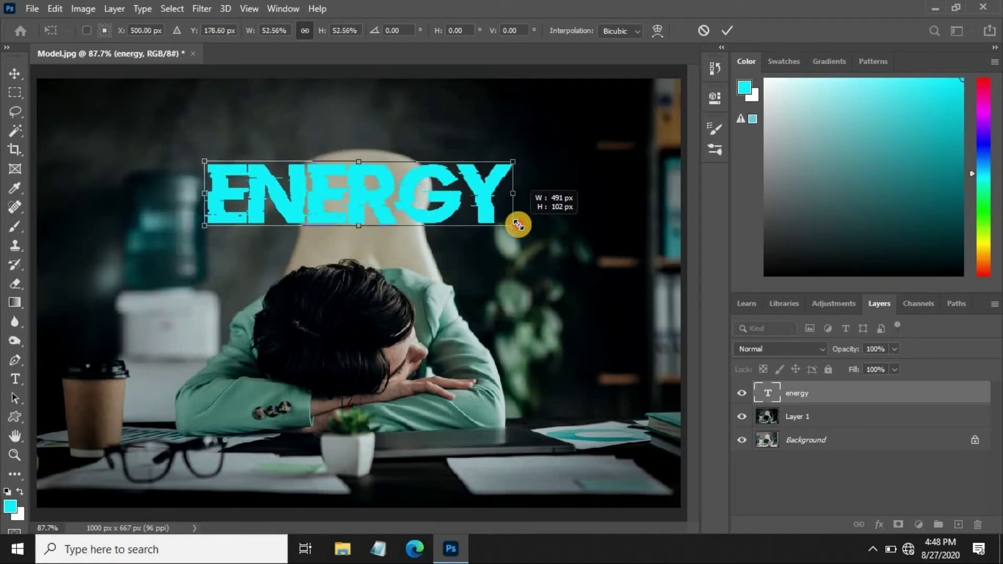
{"action": "left_click", "coordinate": [726, 29]}
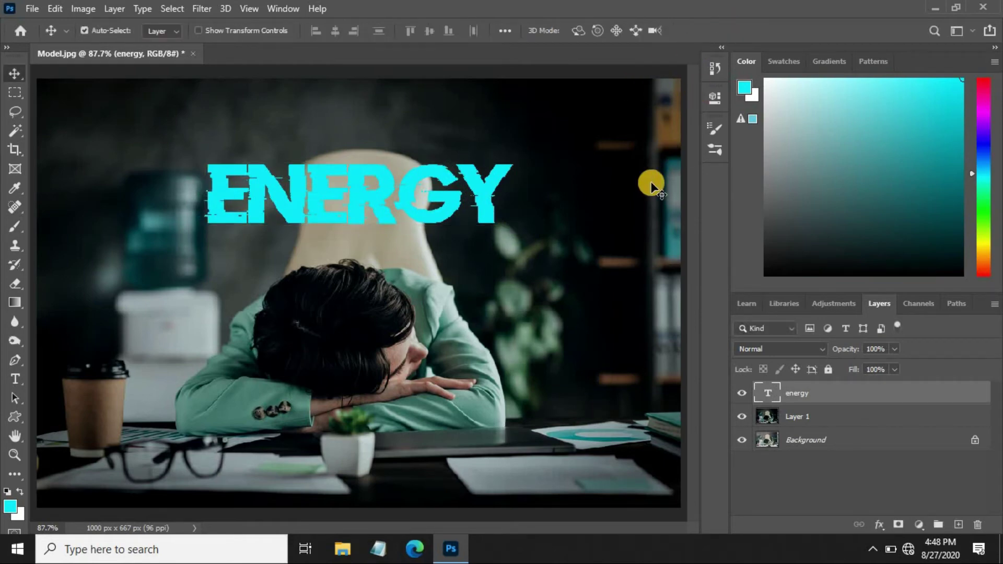
- Duplicate the energy text layer, hide the copy, and reselect the original
{"action": "left_click", "coordinate": [762, 392], "text": "ctrl"}
{"action": "key", "text": "ctrl+j"}
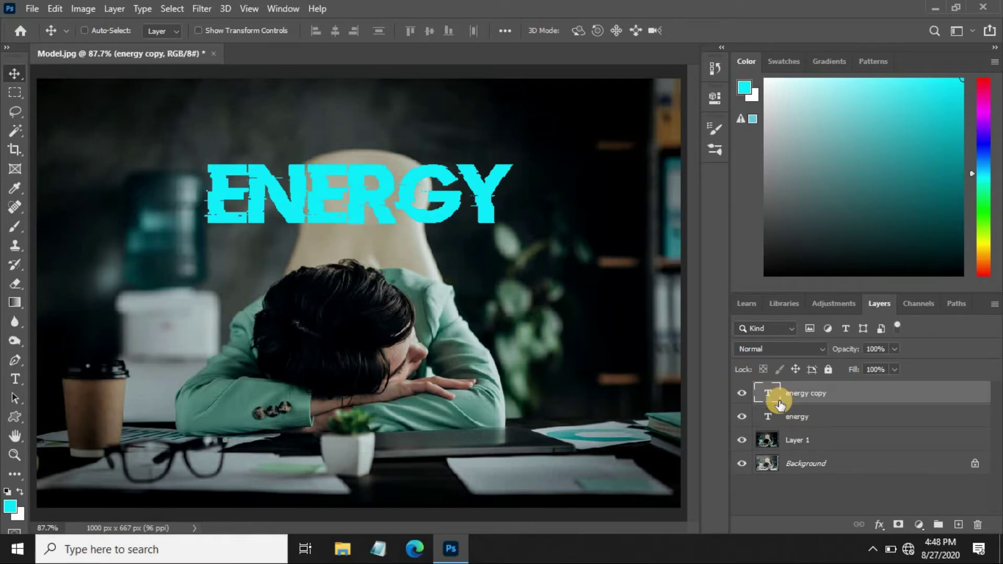
{"action": "left_click", "coordinate": [741, 393]}
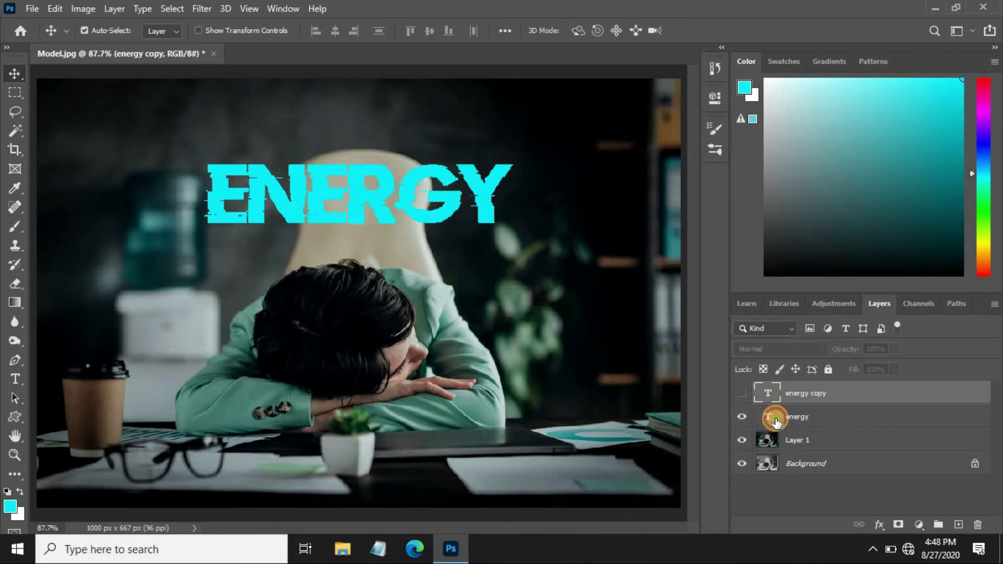
{"action": "left_click", "coordinate": [775, 418]}
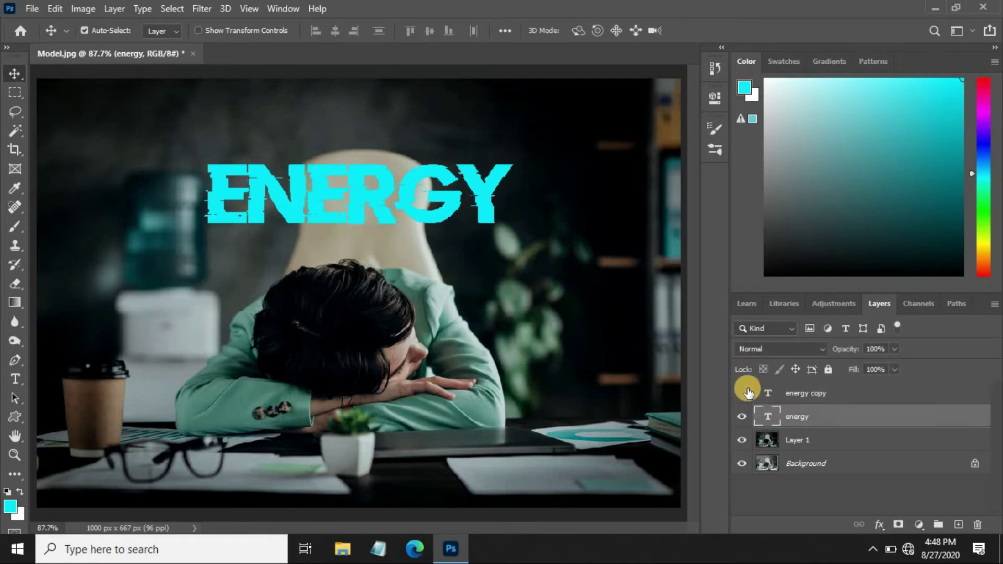
{"action": "left_click", "coordinate": [200, 9]}
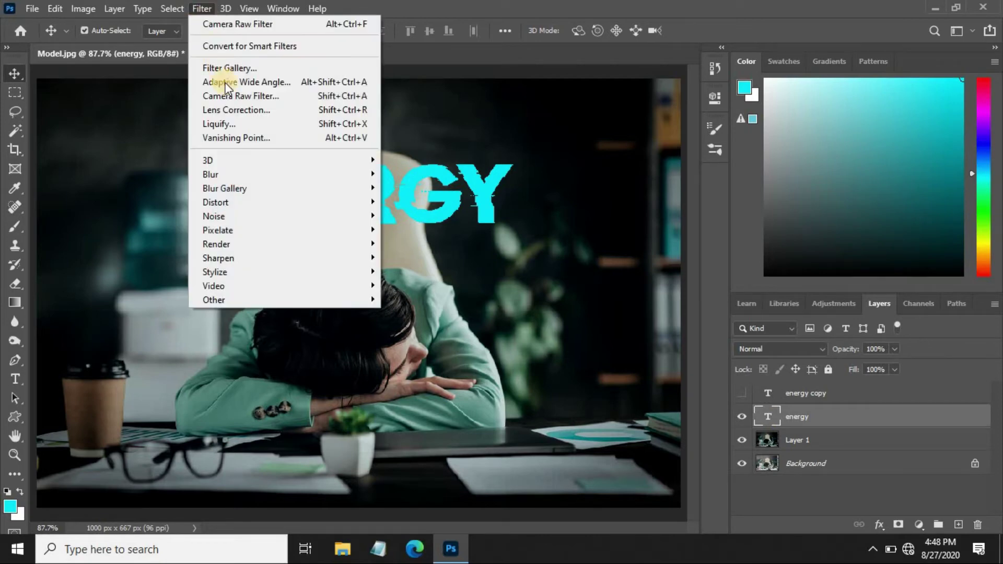
{"action": "mouse_move", "coordinate": [210, 174]}
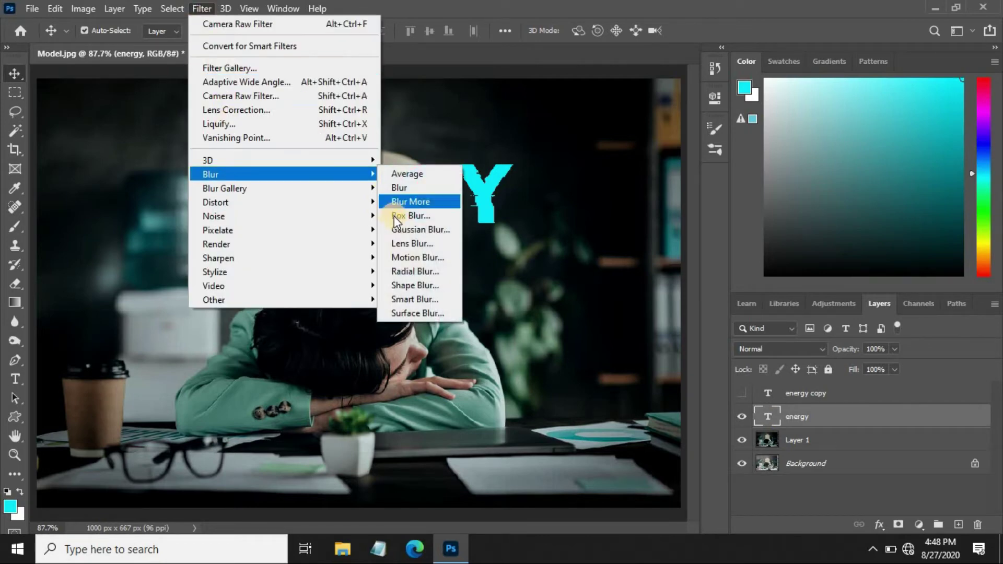
- Apply a 20° Motion Blur to the original ENERGY layer, converting it to a smart object
{"action": "left_click", "coordinate": [406, 253]}
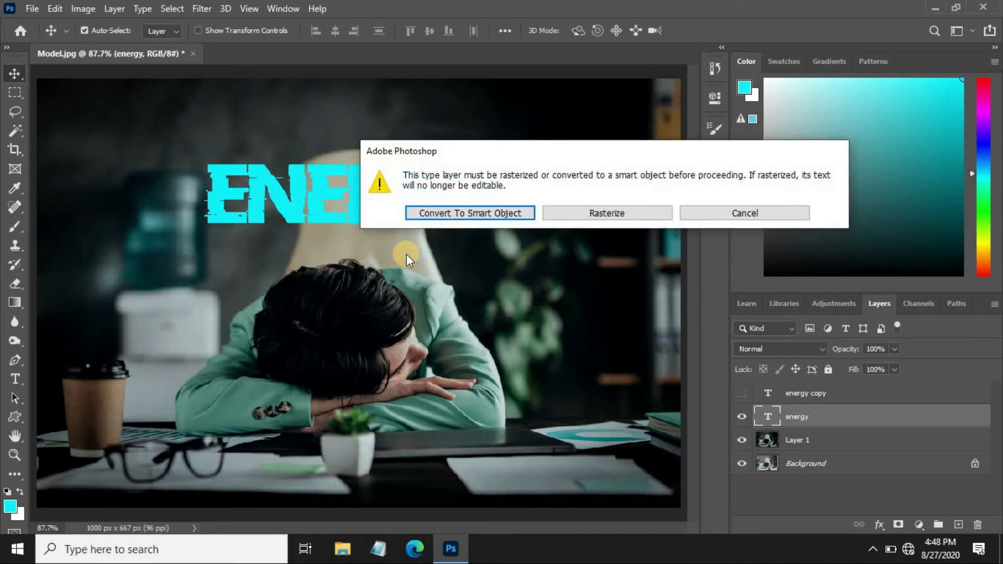
{"action": "left_click", "coordinate": [517, 210]}
{"action": "key", "text": "BackSpace"}
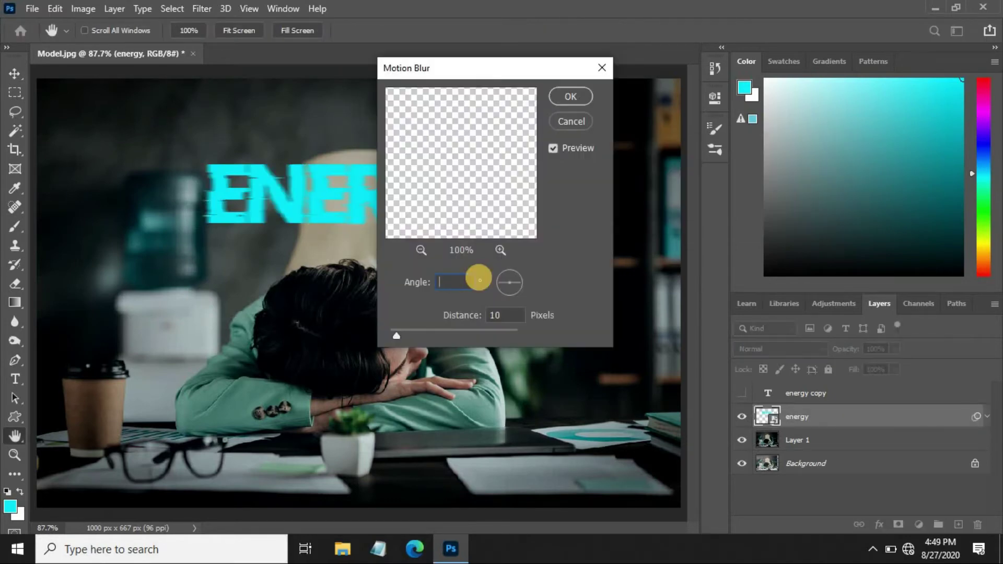
{"action": "type", "text": "20"}
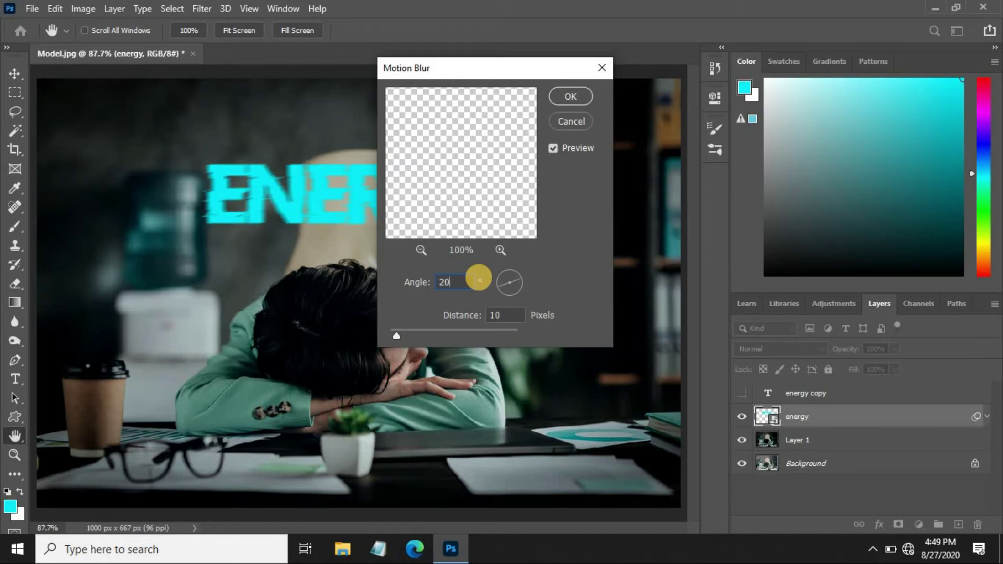
{"action": "left_click", "coordinate": [564, 95]}
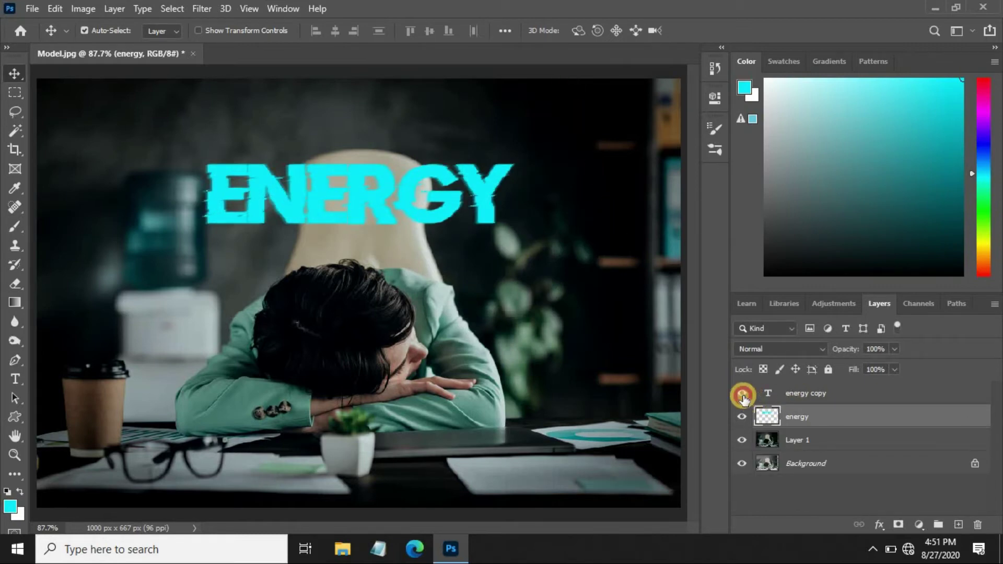
- Add a yellow Outer Glow at 25% opacity and 21 px size to the energy layer
{"action": "left_click", "coordinate": [880, 526]}
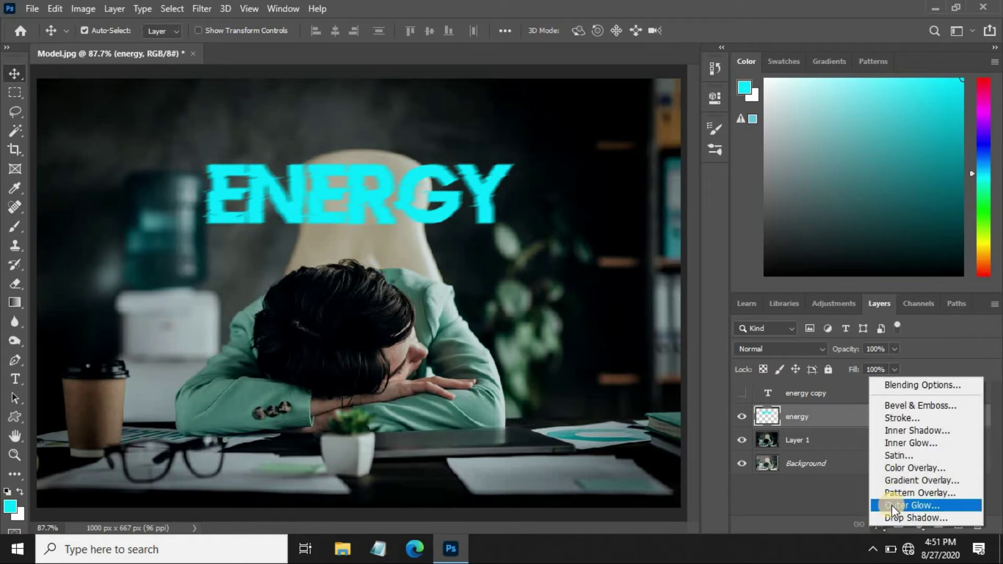
{"action": "left_click", "coordinate": [891, 505]}
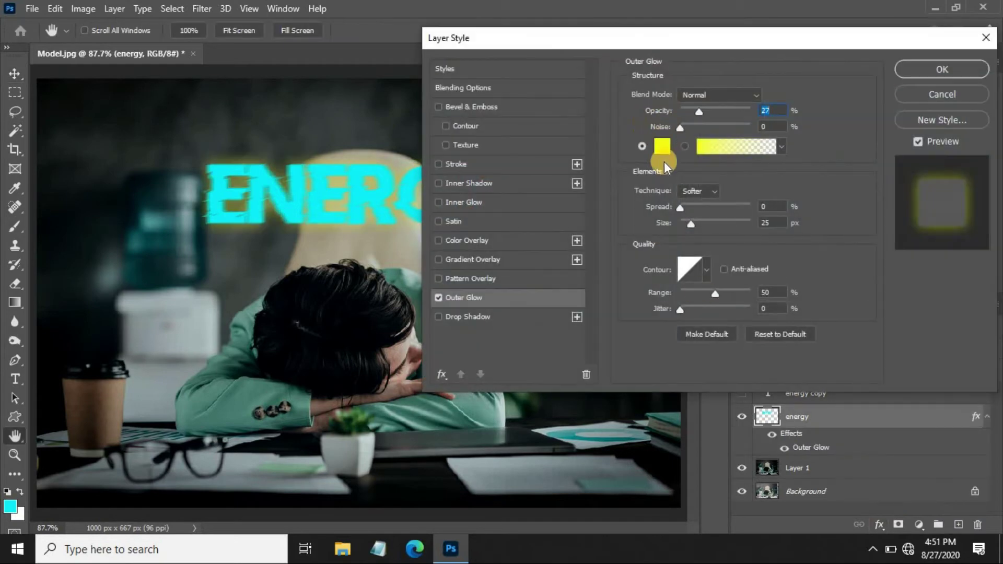
{"action": "left_click", "coordinate": [664, 149]}
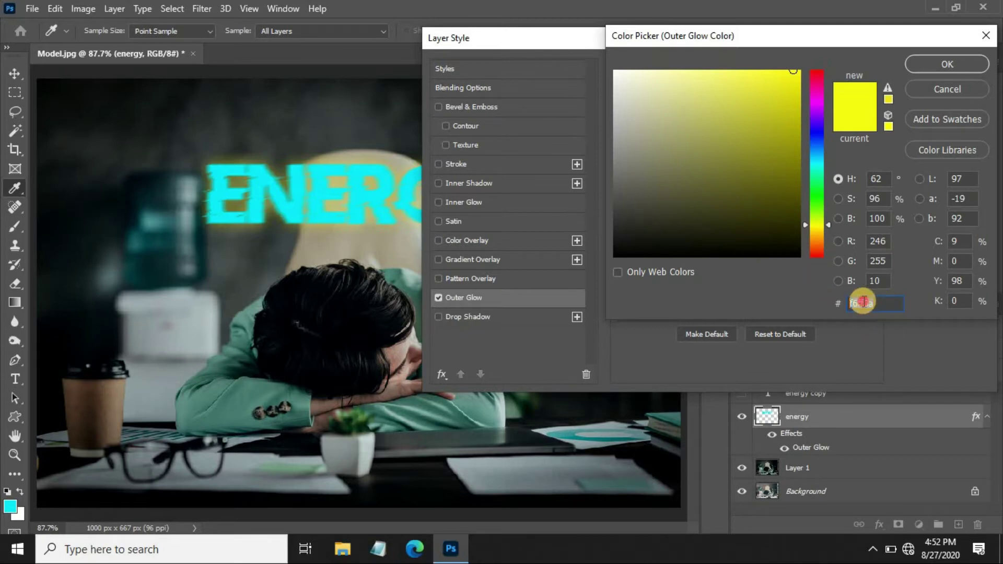
{"action": "left_click", "coordinate": [917, 61]}
{"action": "left_click", "coordinate": [757, 108]}
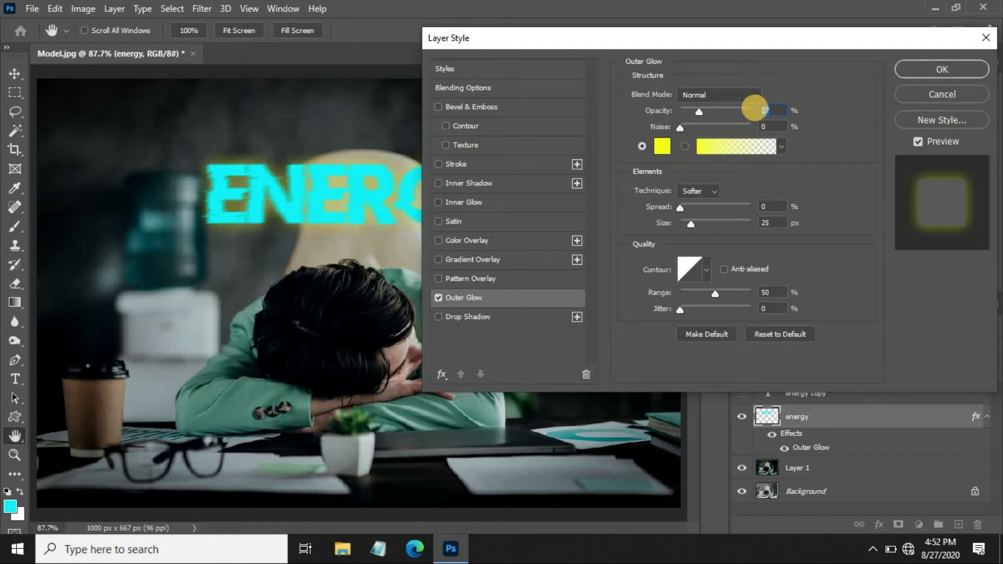
{"action": "key", "text": "Down"}
{"action": "key", "text": "Down"}
{"action": "left_click", "coordinate": [777, 223]}
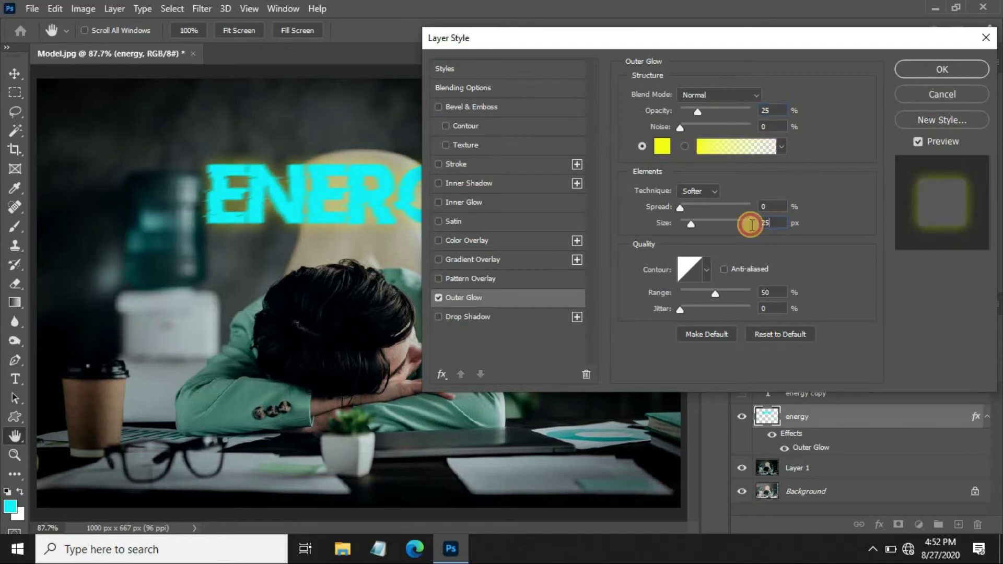
{"action": "key", "text": "Down"}
{"action": "key", "text": "Down"}
{"action": "key", "text": "Down"}
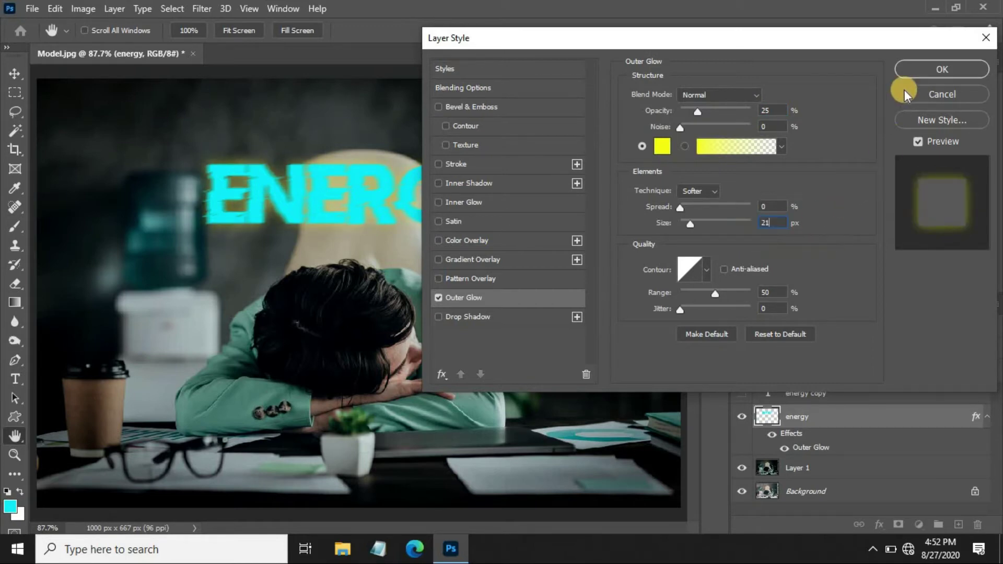
{"action": "left_click", "coordinate": [907, 74]}
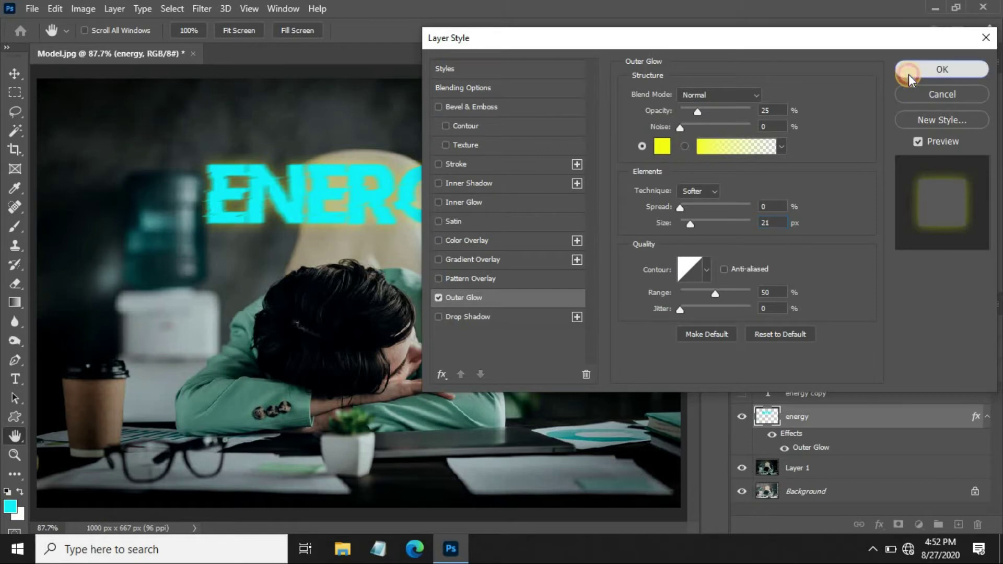
- Show the energy copy layer again and type a '0 %' text label
{"action": "left_click", "coordinate": [741, 393]}
{"action": "key", "text": "alt+bracketright"}
{"action": "key", "text": "t"}
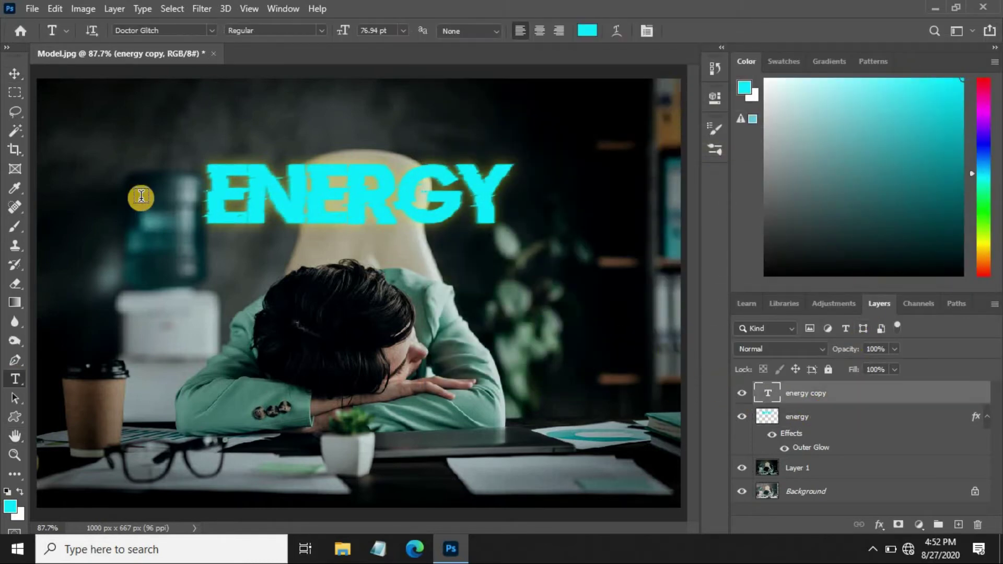
{"action": "left_click", "coordinate": [210, 30]}
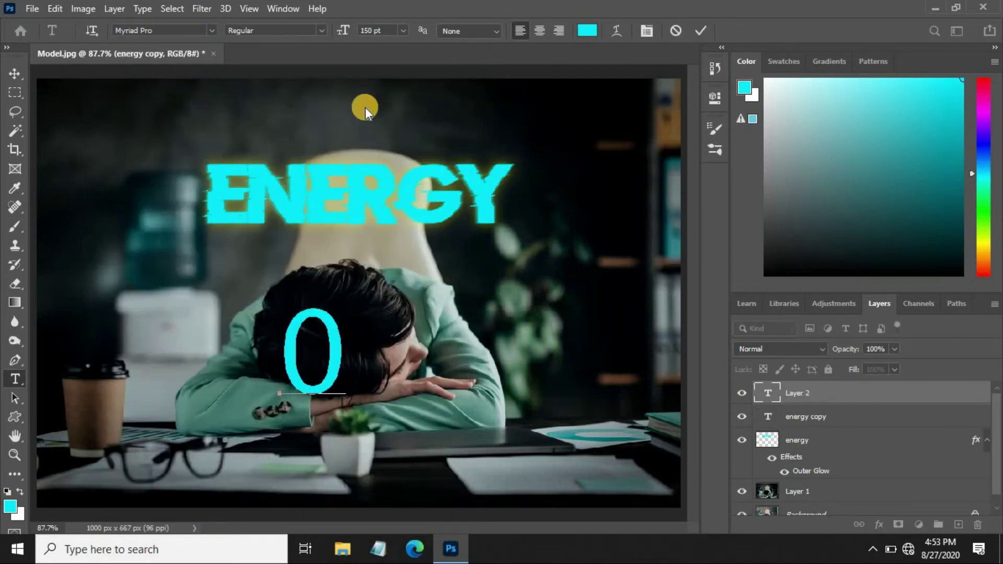
{"action": "type", "text": " %"}
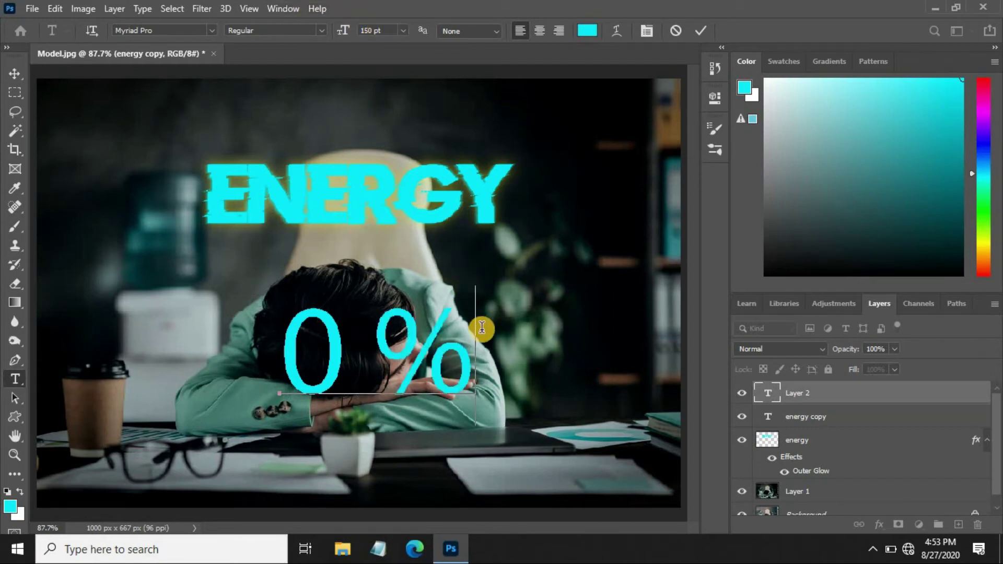
- Select the '0 %' text and set its size to 60 pt
{"action": "left_click_drag", "start_coordinate": [474, 341], "coordinate": [288, 346]}
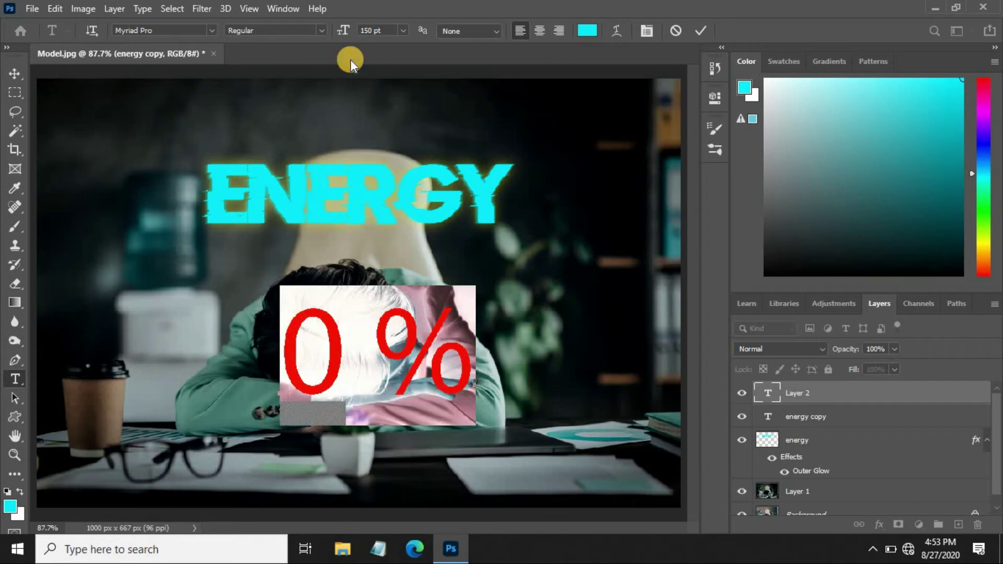
{"action": "left_click", "coordinate": [402, 30]}
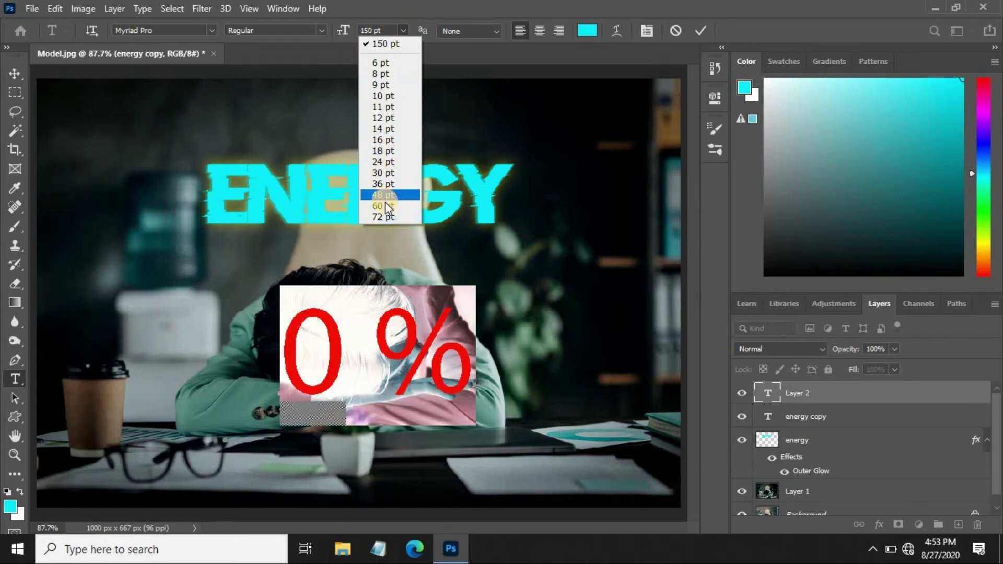
{"action": "left_click", "coordinate": [384, 203]}
{"action": "left_click", "coordinate": [404, 30]}
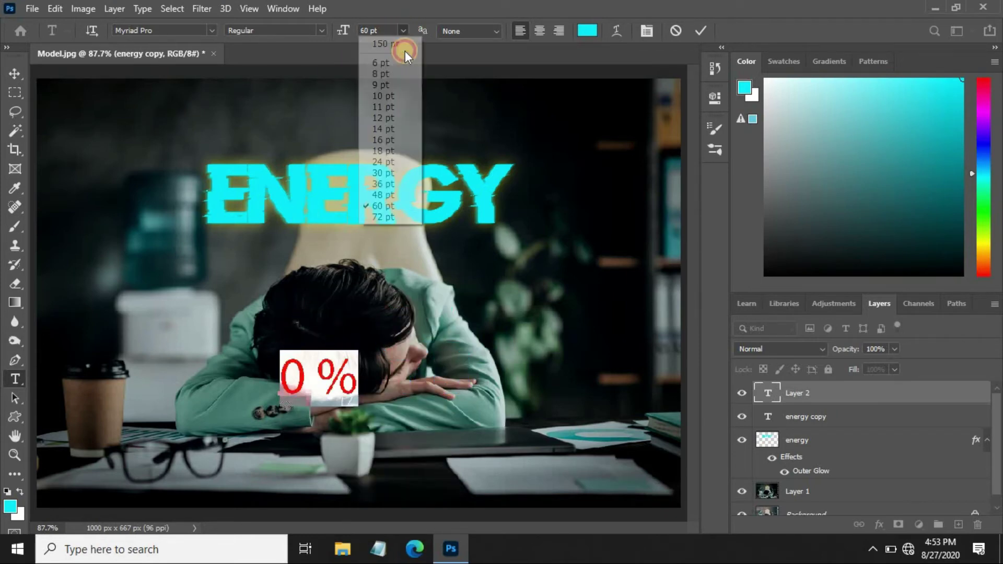
{"action": "left_click", "coordinate": [372, 30]}
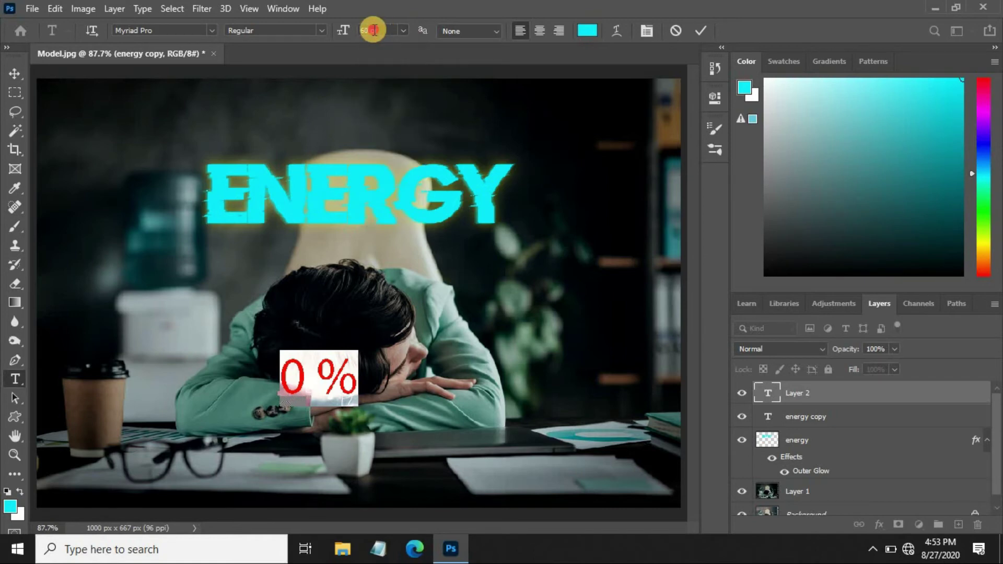
{"action": "left_click_drag", "start_coordinate": [391, 30], "coordinate": [360, 29]}
- Enlarge '0 %' to 100 pt, then scale it down and place it above ENERGY
{"action": "type", "text": "100"}
{"action": "left_click", "coordinate": [700, 31]}
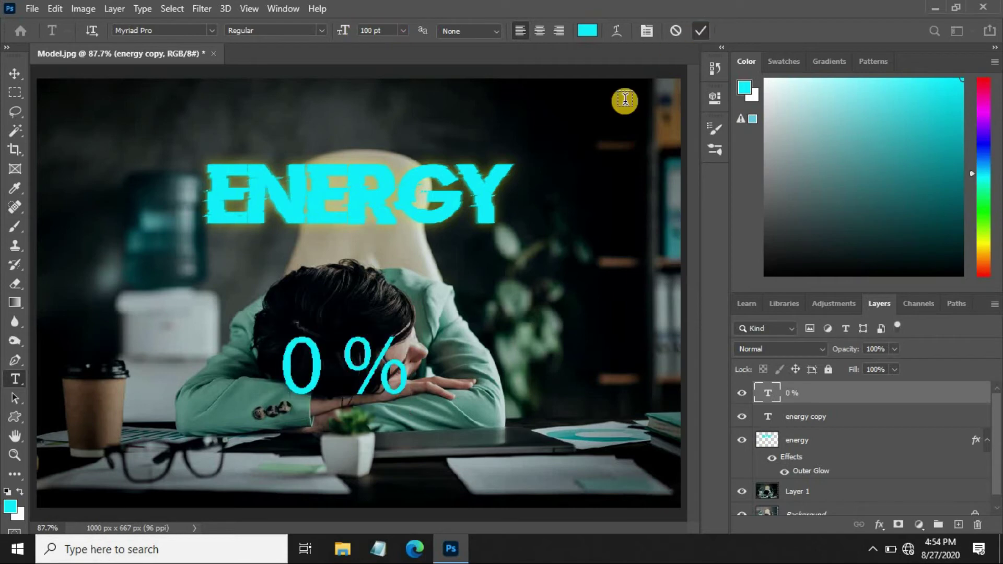
{"action": "left_click", "coordinate": [16, 75]}
{"action": "left_click", "coordinate": [399, 409]}
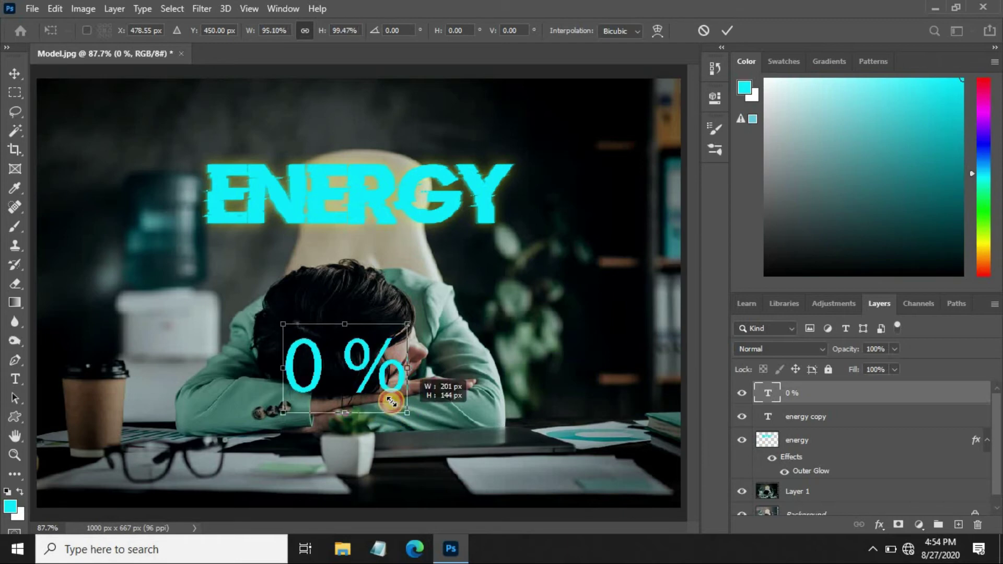
{"action": "mouse_move", "coordinate": [408, 417]}
{"action": "left_mouse_down"}
{"action": "mouse_move", "coordinate": [369, 403]}
{"action": "mouse_move", "coordinate": [354, 134]}
{"action": "left_mouse_up"}
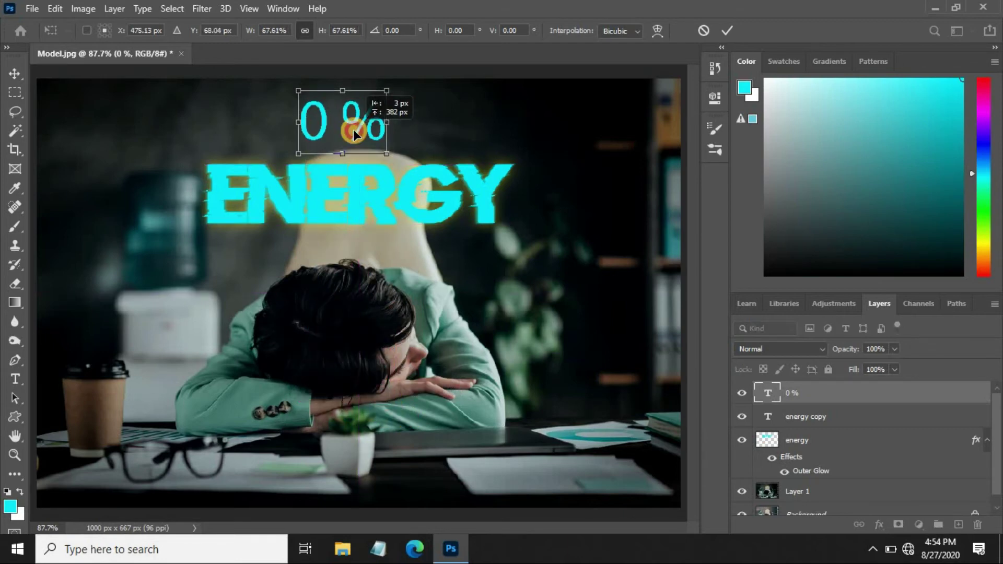
{"action": "left_click_drag", "start_coordinate": [354, 135], "coordinate": [384, 152]}
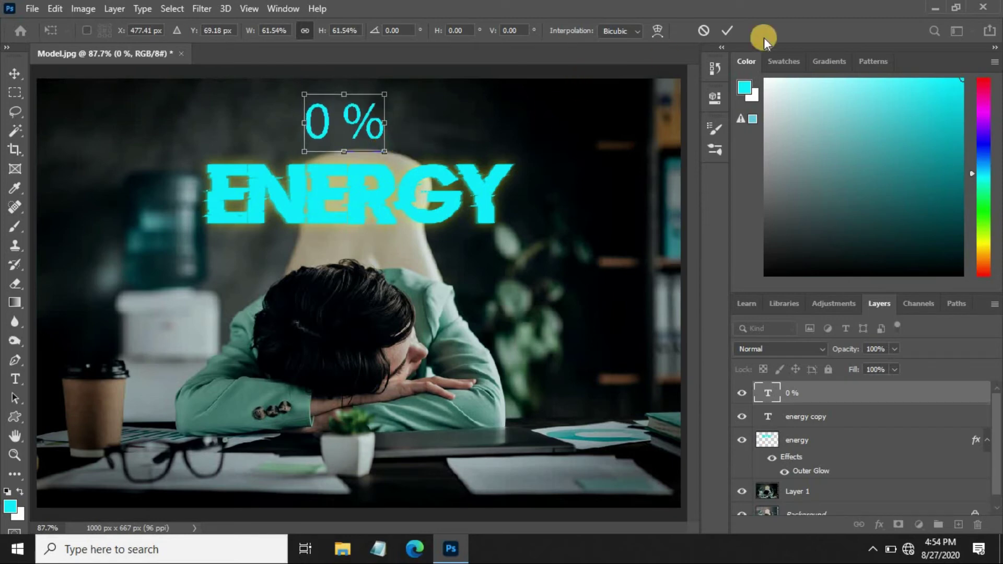
{"action": "left_click", "coordinate": [731, 31]}
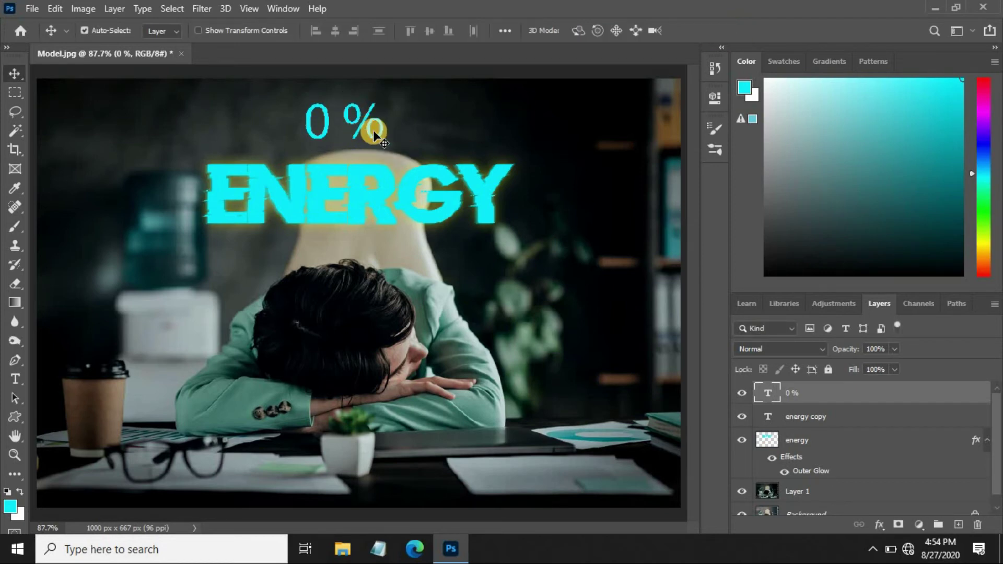
- Nudge the '0 %' label a few pixels down and left
{"action": "key", "text": "Left"}
{"action": "key", "text": "Left"}
{"action": "key", "text": "Left"}
{"action": "key", "text": "Down"}
{"action": "key", "text": "Down"}
{"action": "key", "text": "Down"}
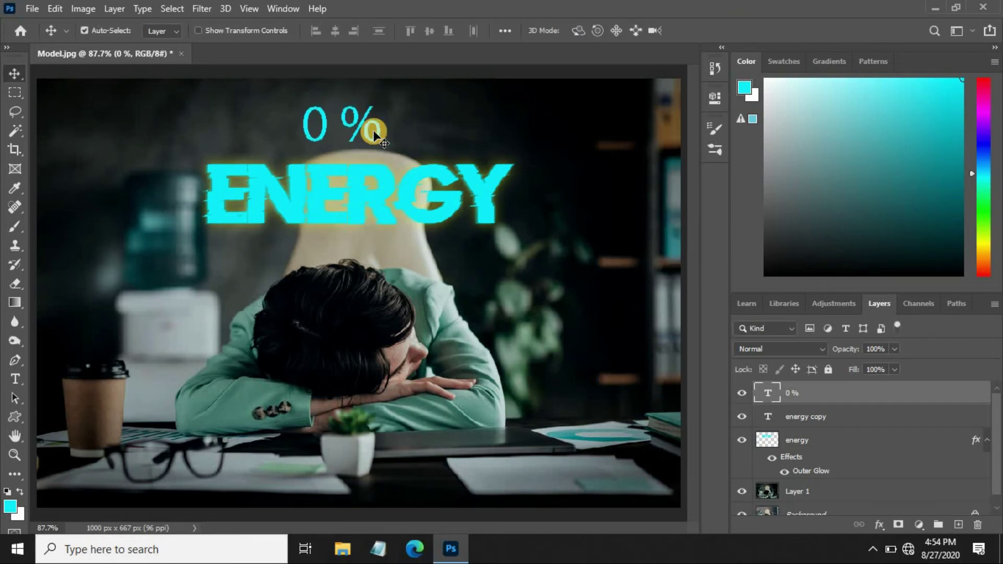
{"action": "key", "text": "Down"}
{"action": "key", "text": "Down"}
{"action": "key", "text": "Down"}
{"action": "key", "text": "Left"}
{"action": "key", "text": "Left"}
{"action": "key", "text": "Left"}
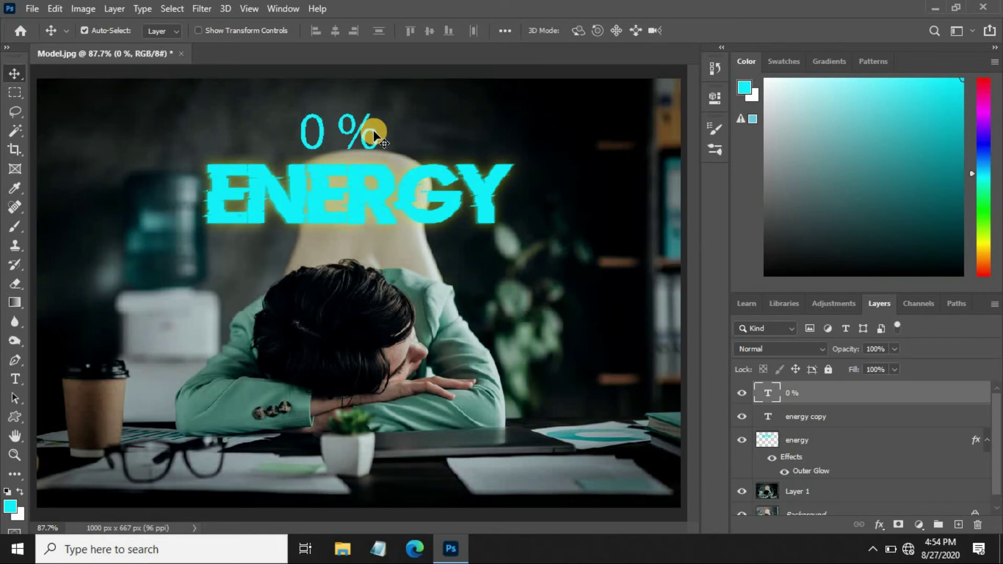
{"action": "key", "text": "Down"}
- Duplicate the 0 % label, hide the copy, and apply a Motion Blur to the original
{"action": "key", "text": "ctrl+j"}
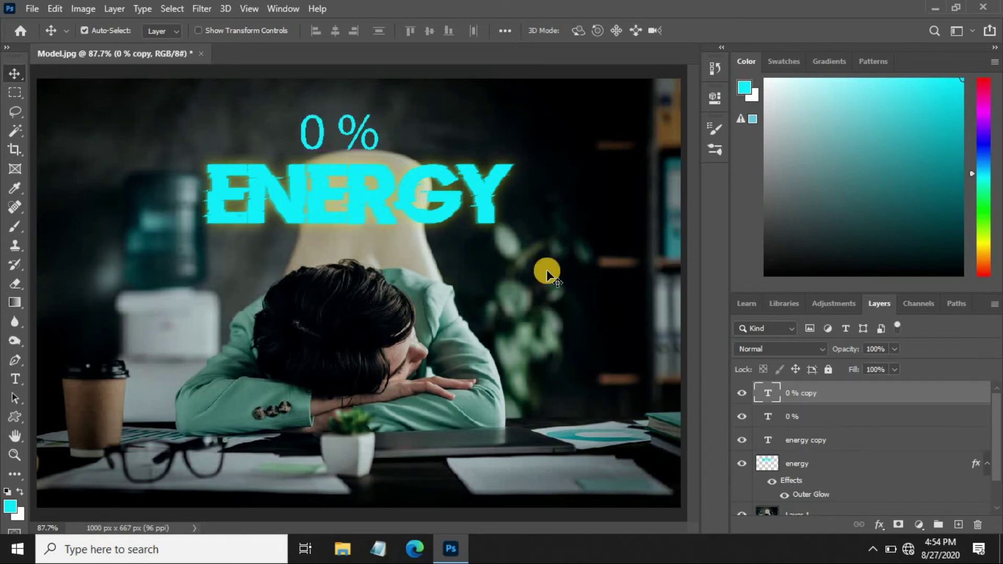
{"action": "left_click", "coordinate": [745, 396]}
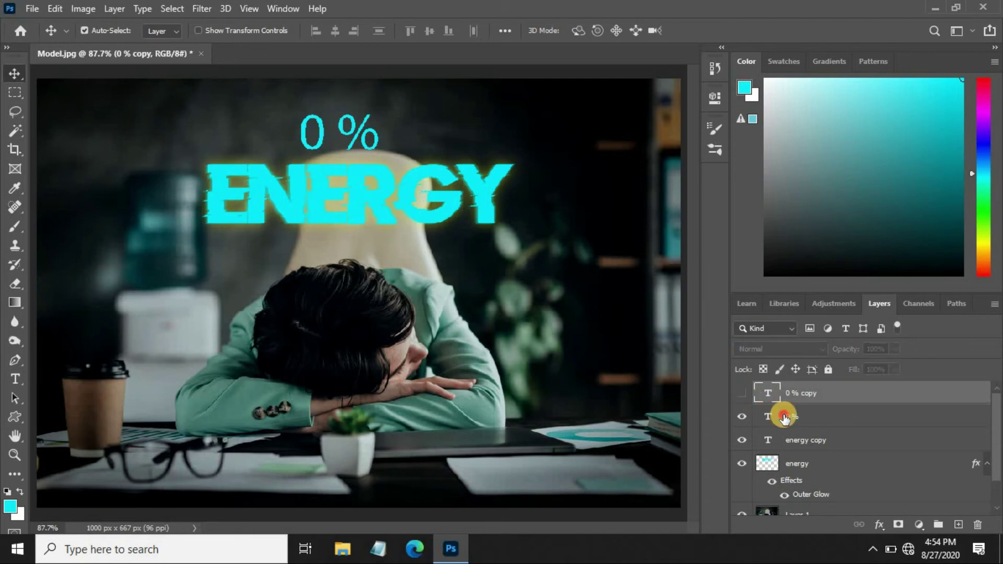
{"action": "left_click", "coordinate": [785, 418]}
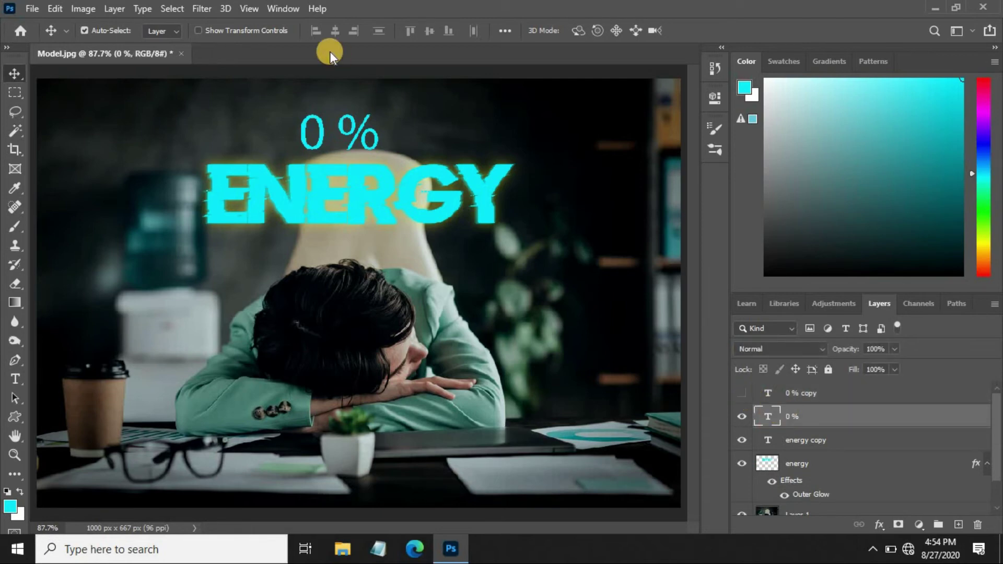
{"action": "left_click", "coordinate": [201, 8]}
{"action": "left_click", "coordinate": [222, 24]}
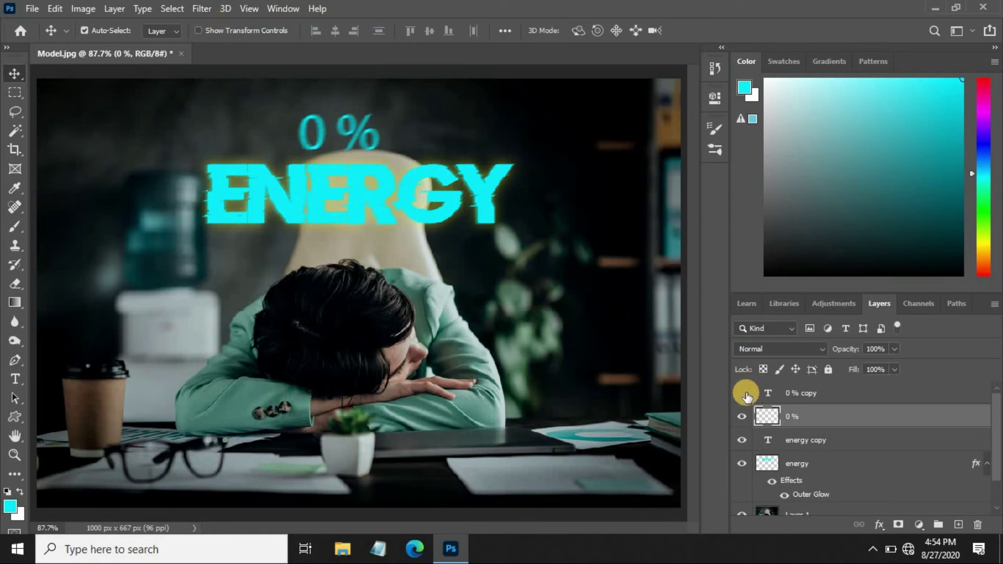
- Add a yellow 25%, 21 px outer glow to the 0 % label and show its copy
{"action": "left_click", "coordinate": [880, 525]}
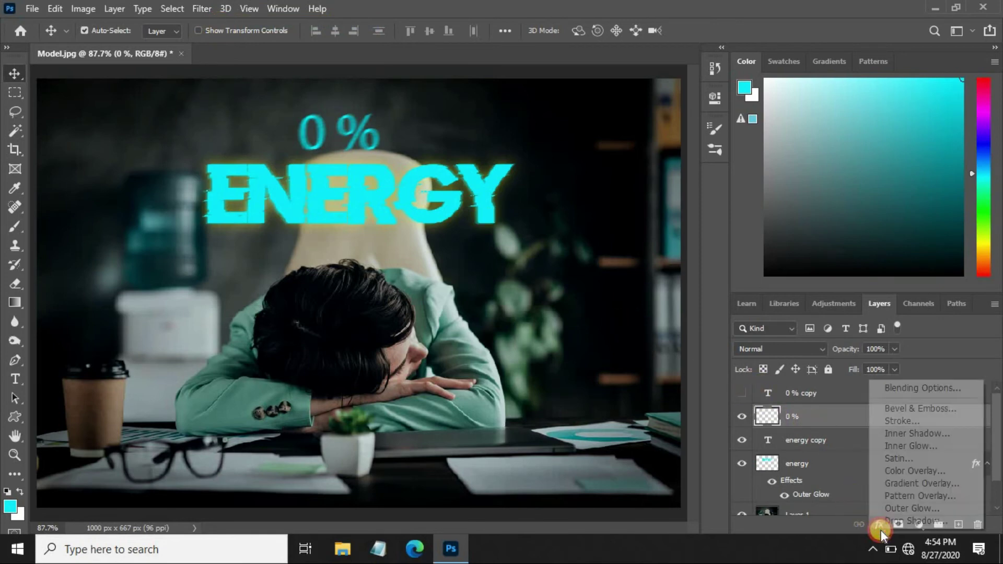
{"action": "left_click", "coordinate": [901, 509]}
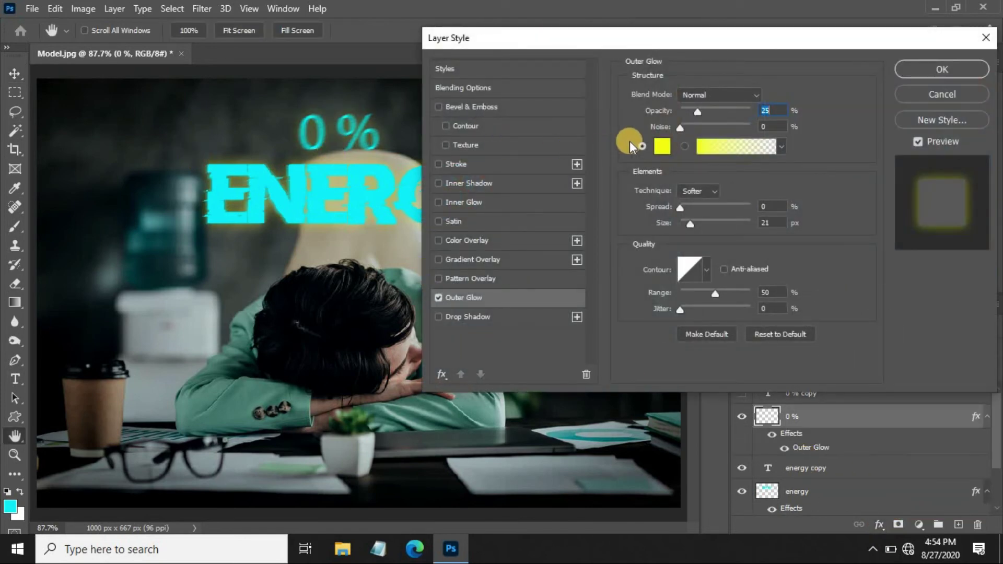
{"action": "left_click", "coordinate": [756, 107]}
{"action": "left_click", "coordinate": [763, 221]}
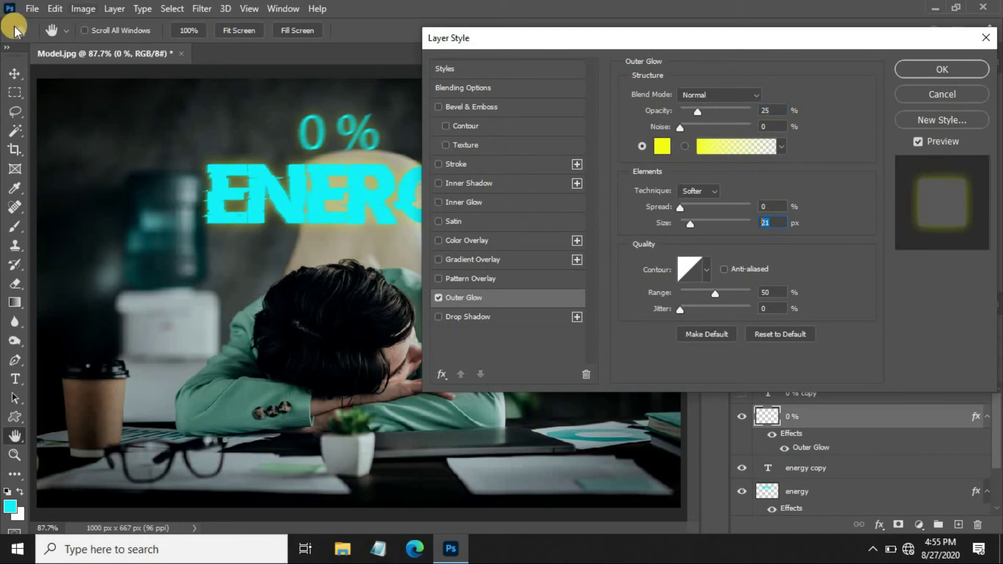
{"action": "left_click", "coordinate": [923, 67]}
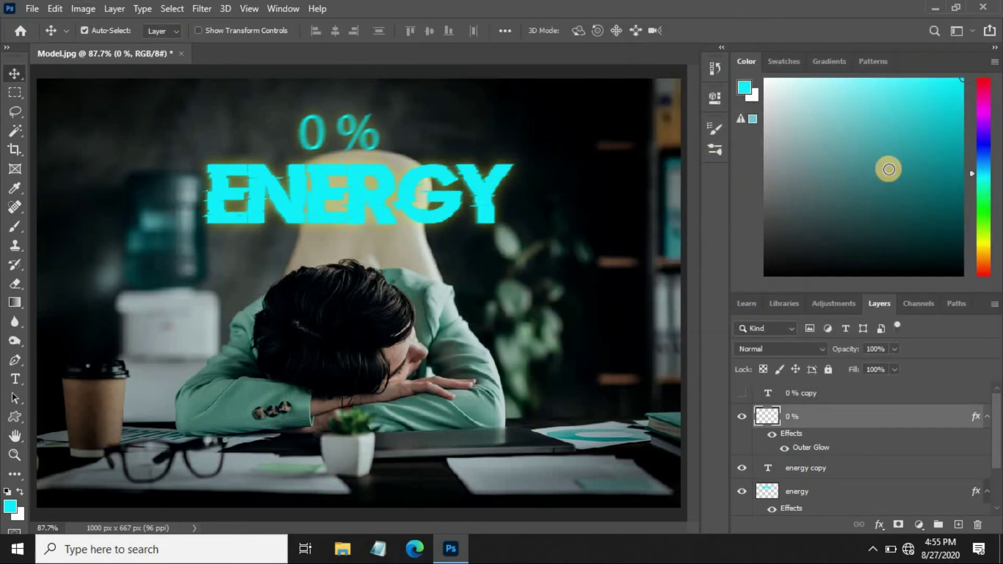
{"action": "left_click", "coordinate": [742, 396]}
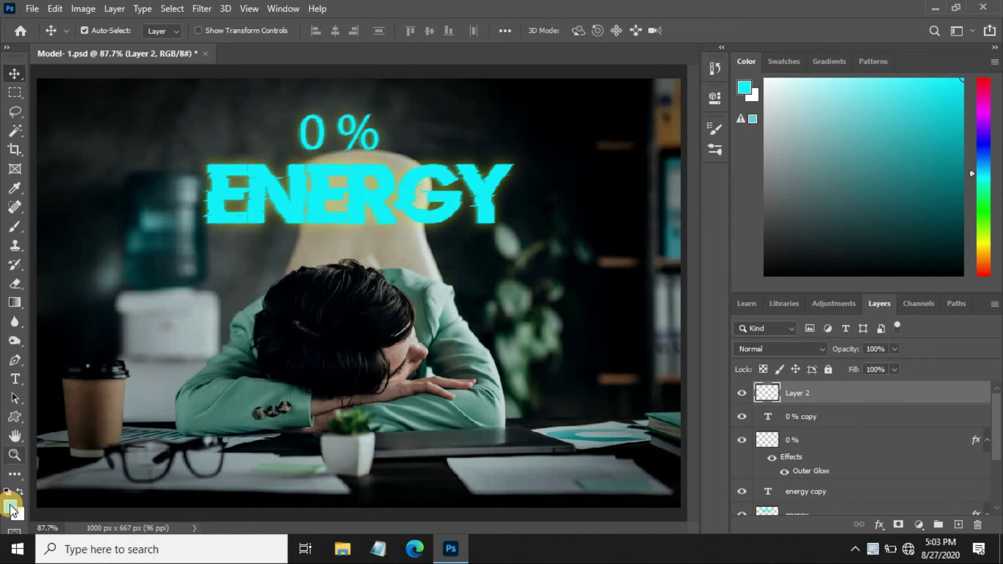
- Set the foreground colour to yellow ffde00
{"action": "left_click", "coordinate": [10, 505]}
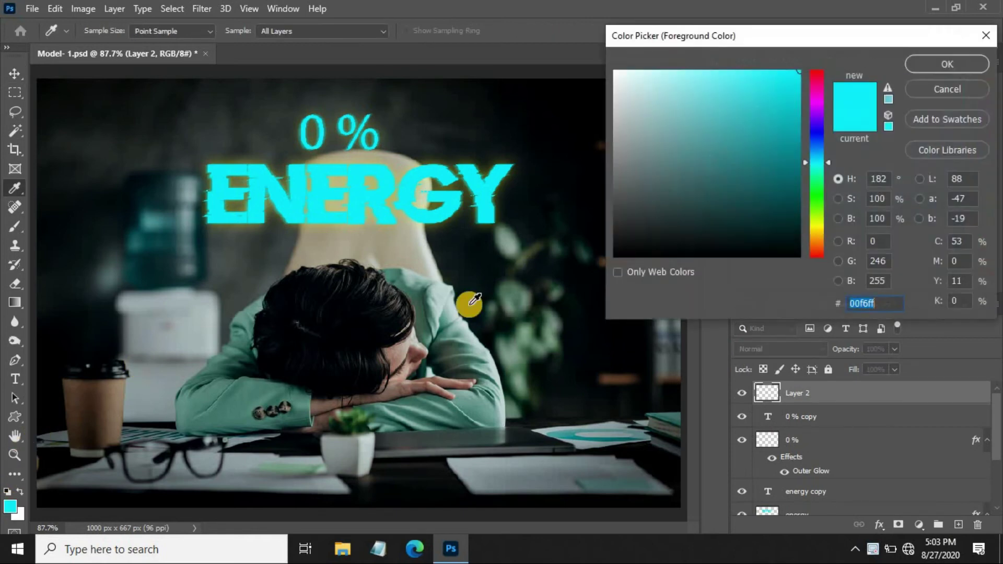
{"action": "left_click", "coordinate": [817, 218]}
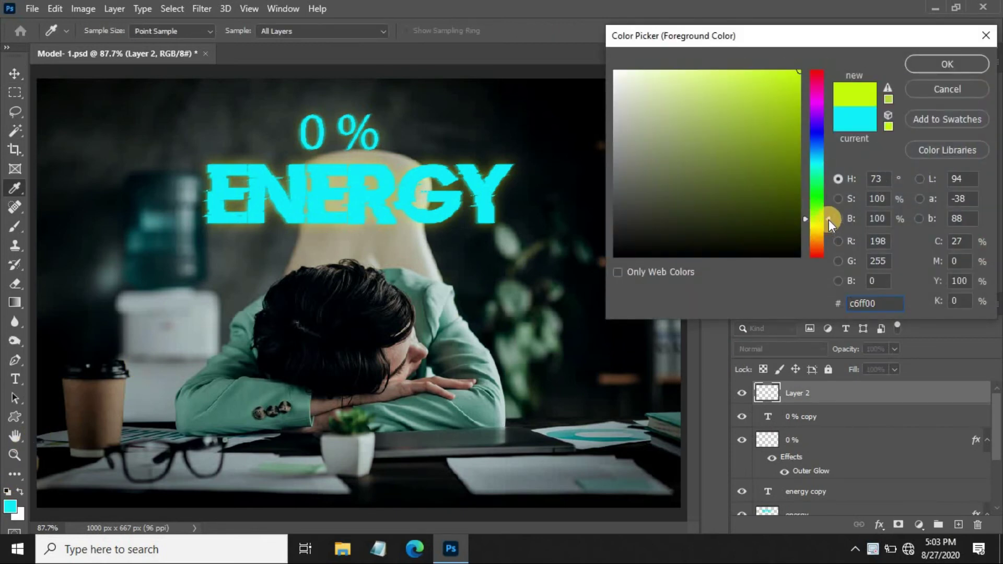
{"action": "left_click", "coordinate": [827, 230]}
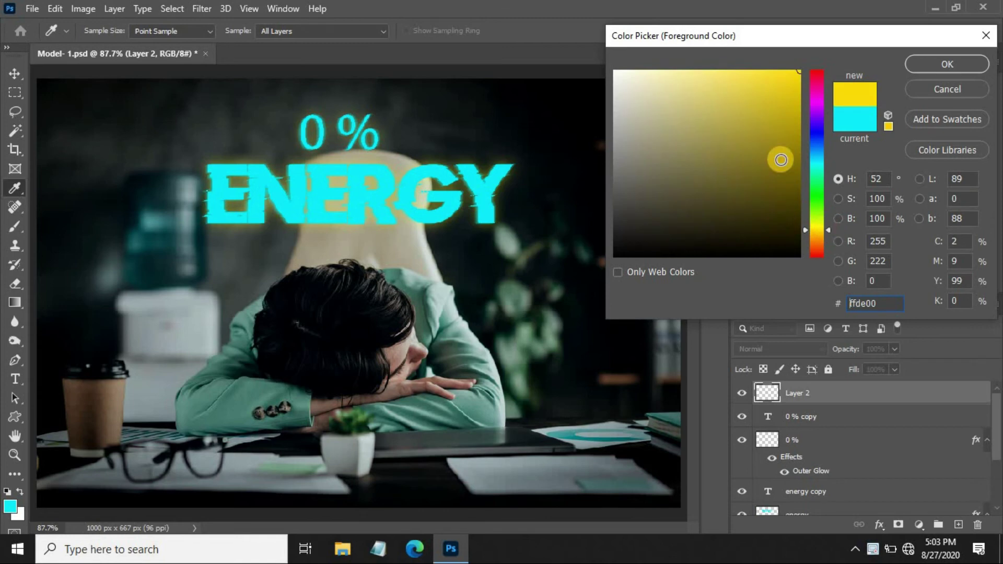
{"action": "left_click", "coordinate": [929, 65]}
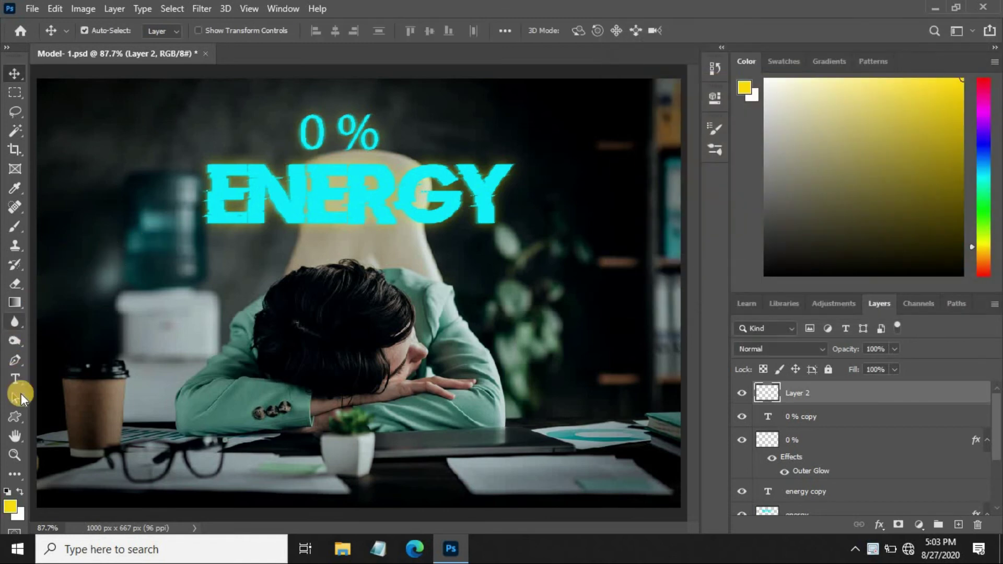
- Paint a soft yellow brush spot over the woman's head and nudge it slightly up
{"action": "left_click", "coordinate": [16, 230]}
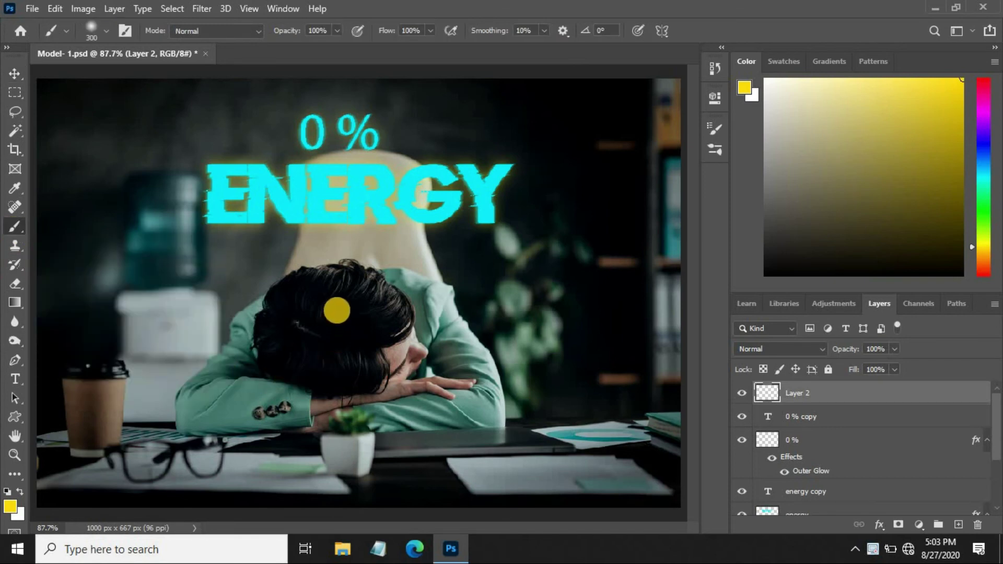
{"action": "left_click", "coordinate": [337, 311]}
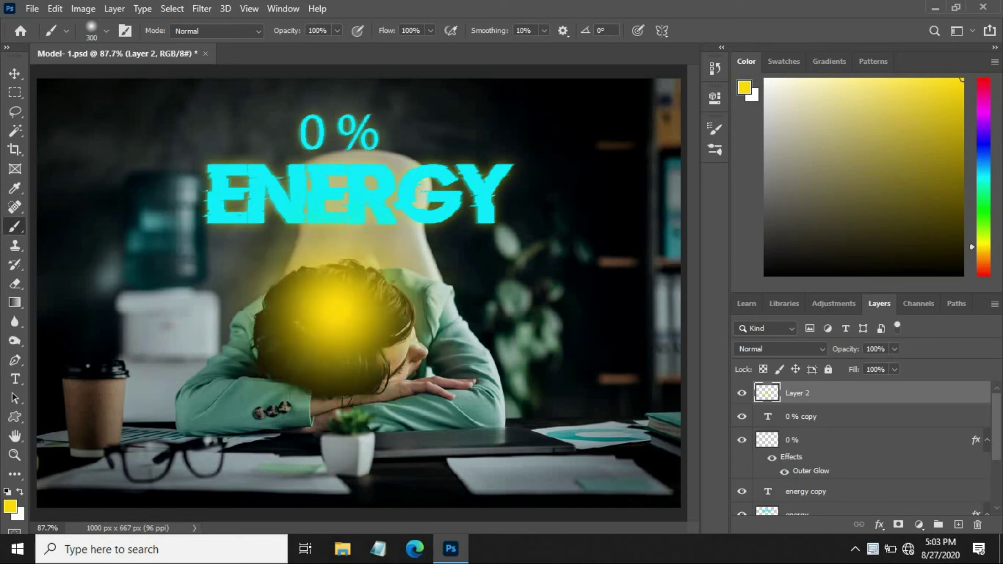
{"action": "left_click", "coordinate": [14, 74]}
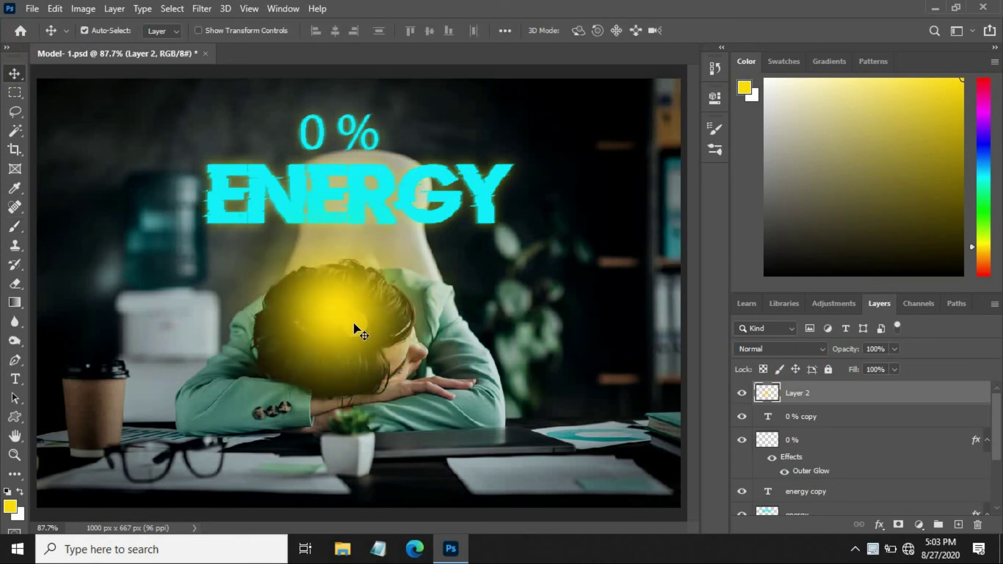
{"action": "left_click_drag", "start_coordinate": [353, 322], "coordinate": [364, 296]}
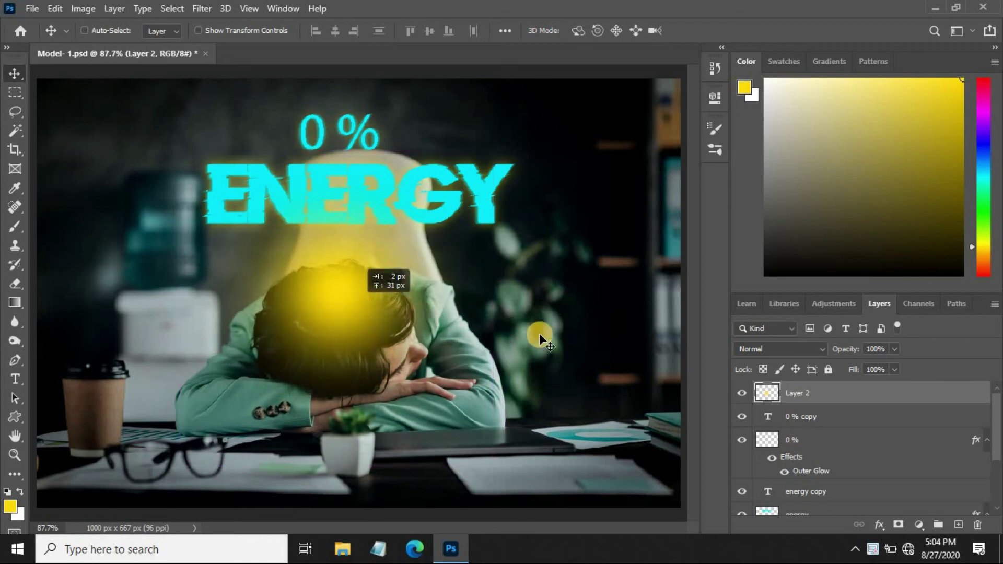
- Set the yellow glow layer to Soft Light and reposition it over her head
{"action": "left_click", "coordinate": [763, 350]}
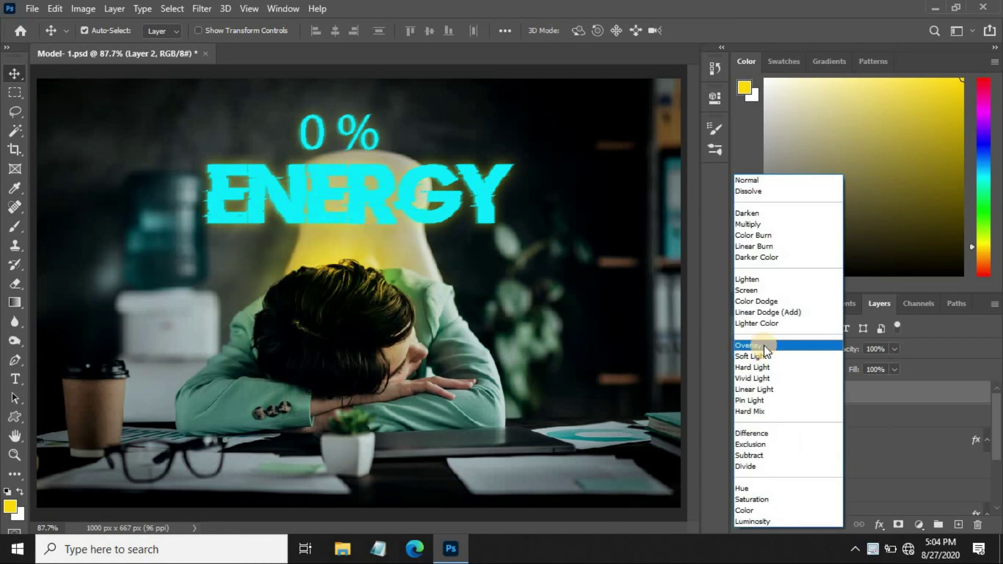
{"action": "left_click", "coordinate": [762, 355]}
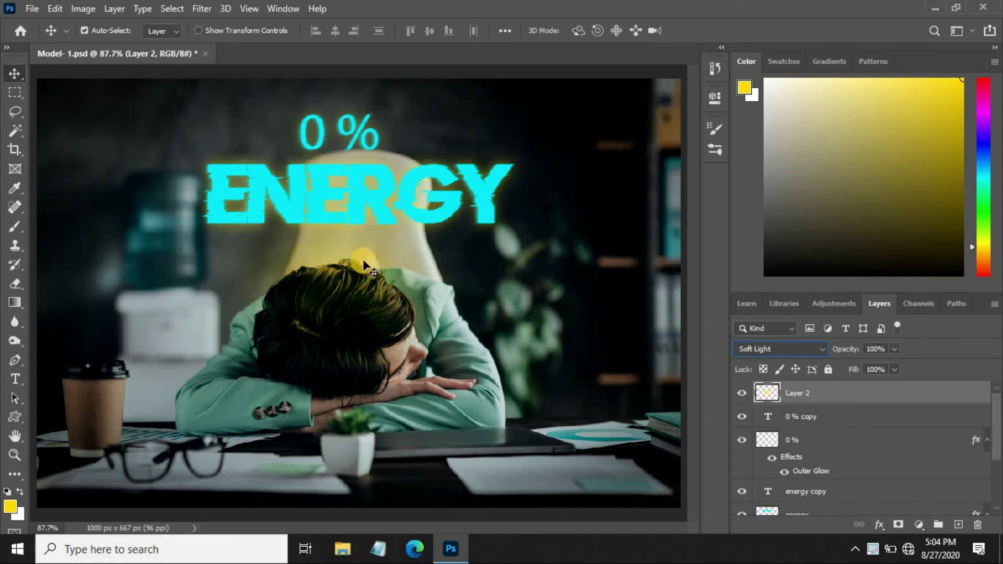
{"action": "mouse_move", "coordinate": [354, 257]}
{"action": "left_mouse_down"}
{"action": "mouse_move", "coordinate": [340, 270]}
{"action": "mouse_move", "coordinate": [347, 266]}
{"action": "left_mouse_up"}
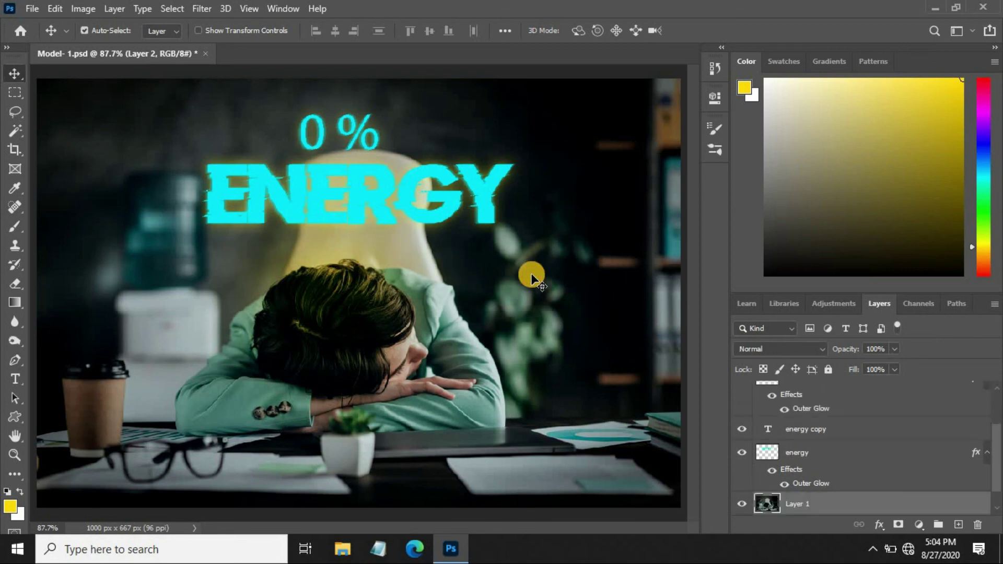
- Duplicate the yellow glow layer as Layer 2 copy to intensify it, then Free Transform it
{"action": "key", "text": "ctrl+plus"}
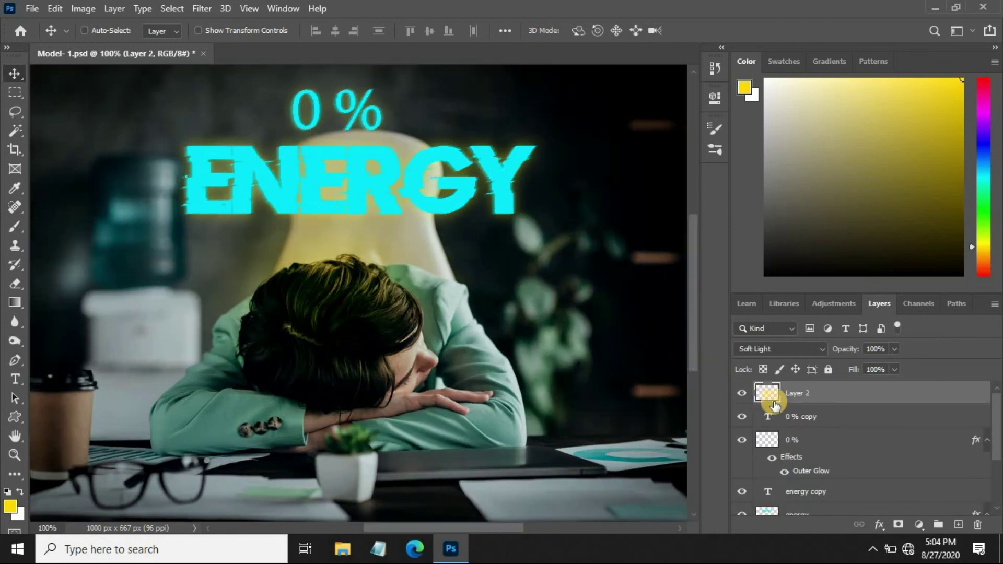
{"action": "key", "text": "ctrl+j"}
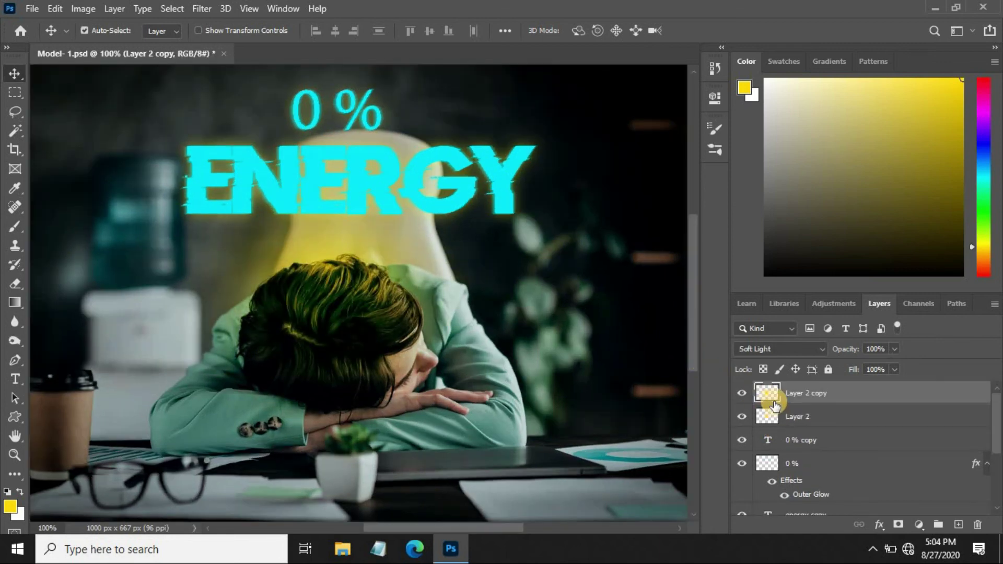
{"action": "key", "text": "ctrl+minus"}
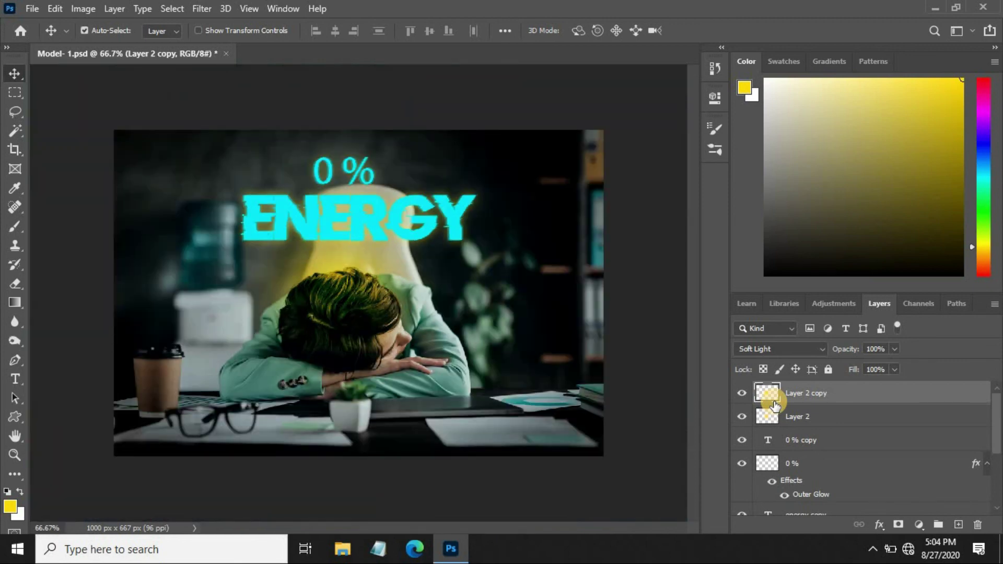
{"action": "key", "text": "ctrl+0"}
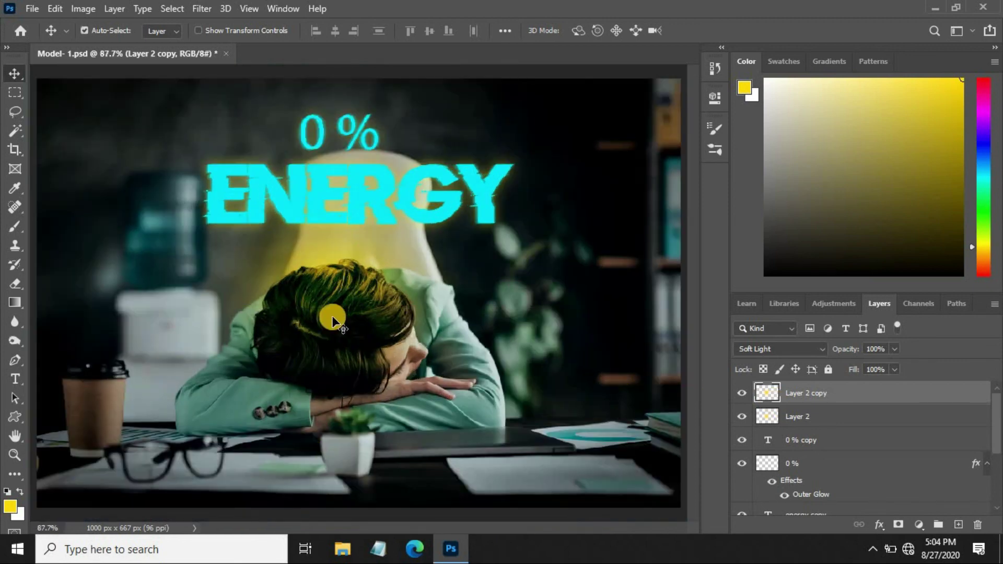
{"action": "key", "text": "ctrl+t"}
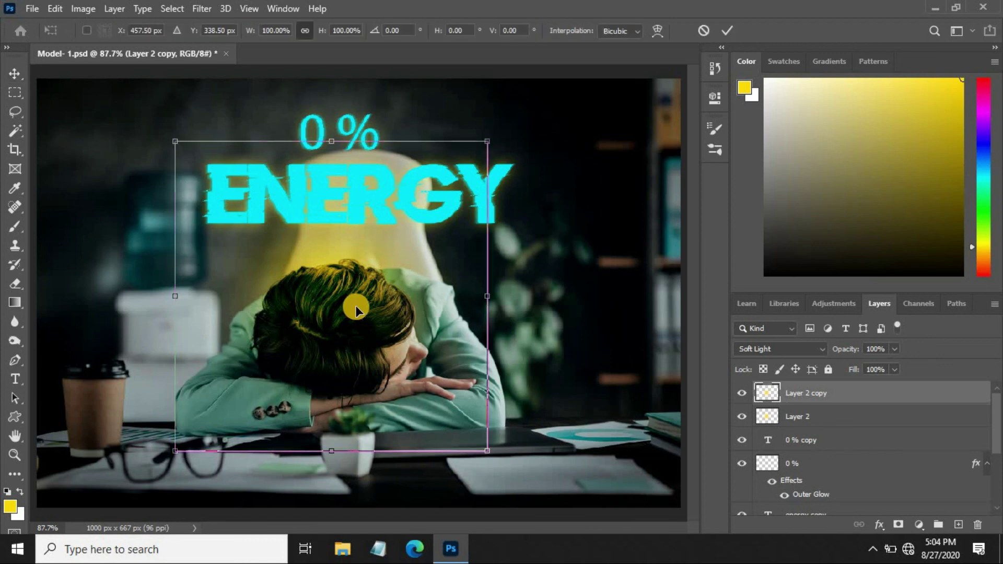
- Lower Layer 2 copy over the desk and stretch it to about 165% width
{"action": "left_click_drag", "start_coordinate": [347, 312], "coordinate": [356, 443]}
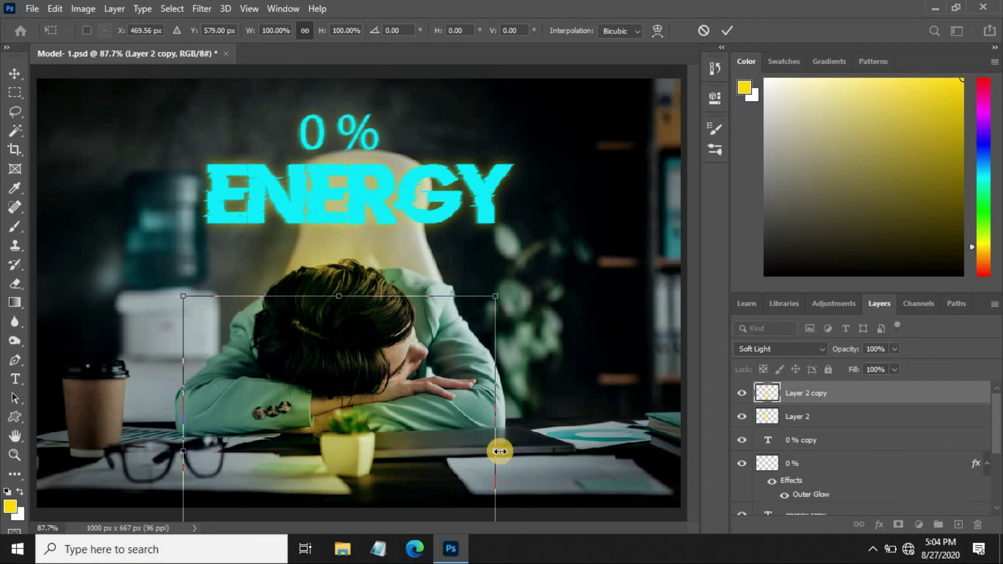
{"action": "left_click_drag", "start_coordinate": [499, 452], "coordinate": [600, 448]}
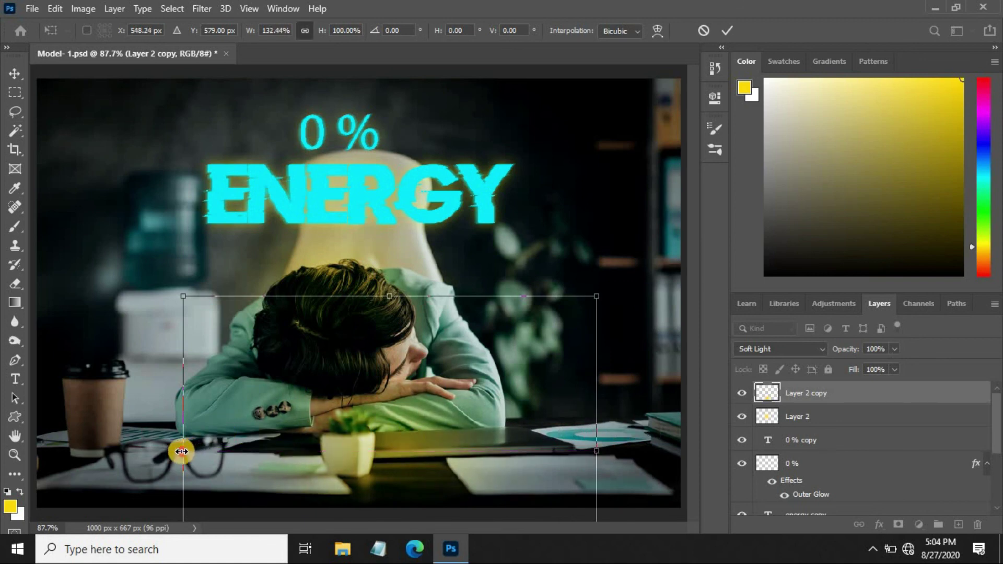
{"action": "left_click_drag", "start_coordinate": [181, 451], "coordinate": [100, 442]}
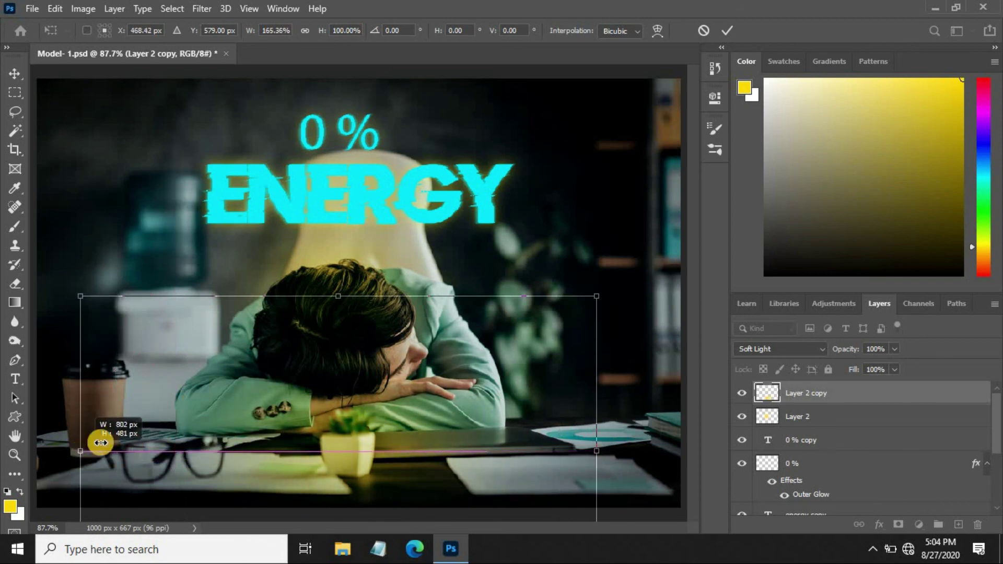
{"action": "left_click", "coordinate": [728, 33]}
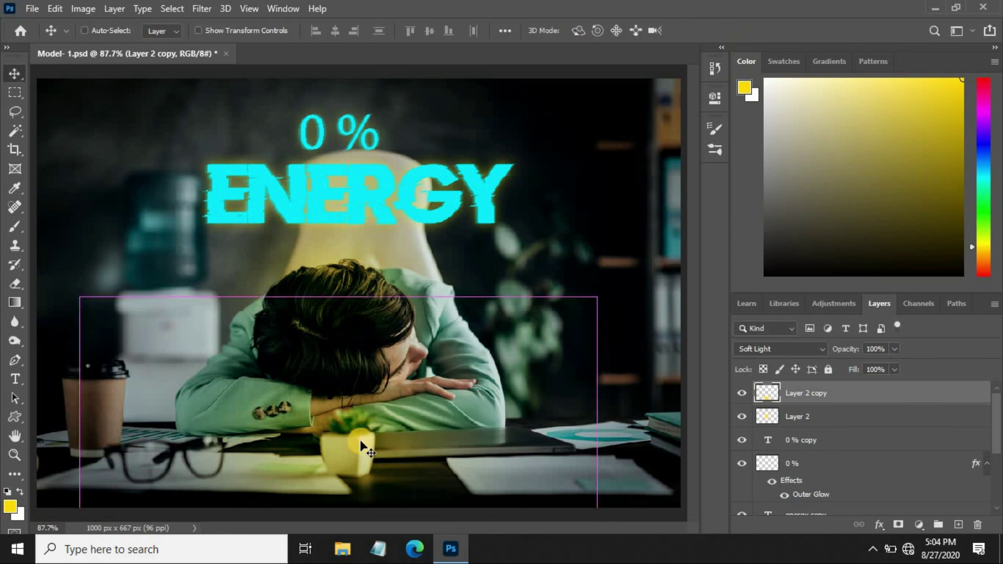
{"action": "left_click_drag", "start_coordinate": [359, 440], "coordinate": [353, 456]}
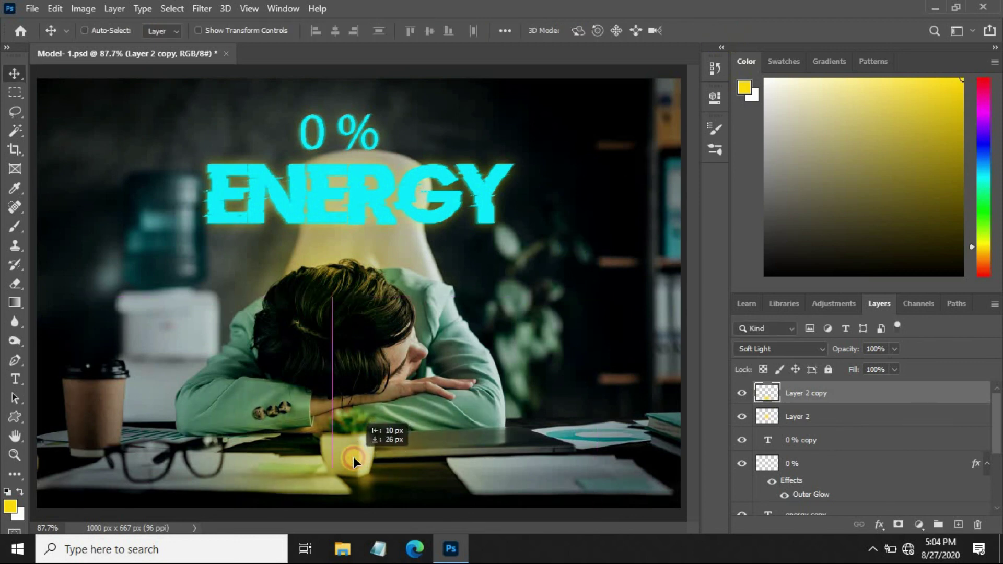
{"action": "left_click", "coordinate": [534, 243]}
{"action": "scroll", "coordinate": [821, 432], "scroll_direction": "up", "scroll_amount": 3}
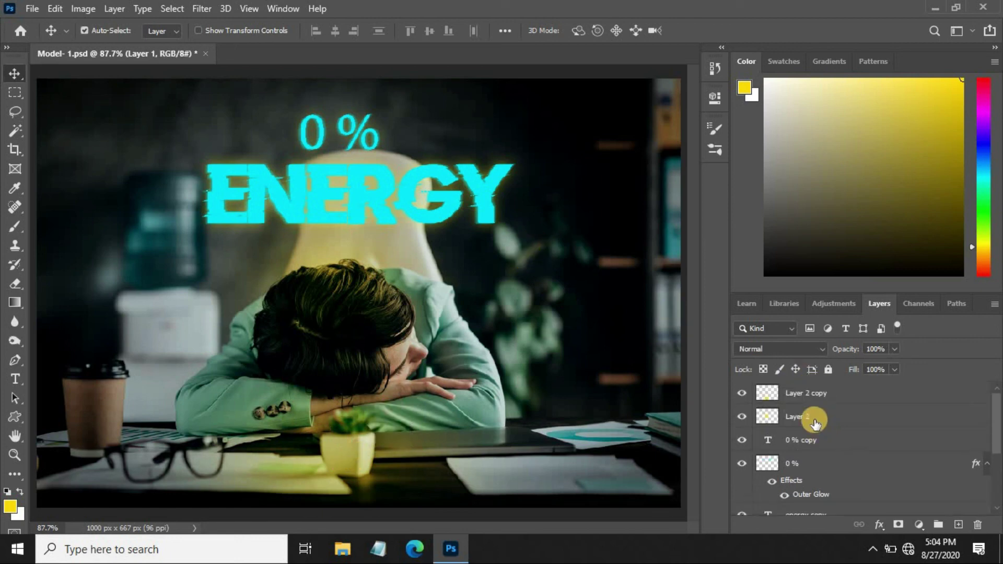
{"action": "left_click", "coordinate": [807, 393]}
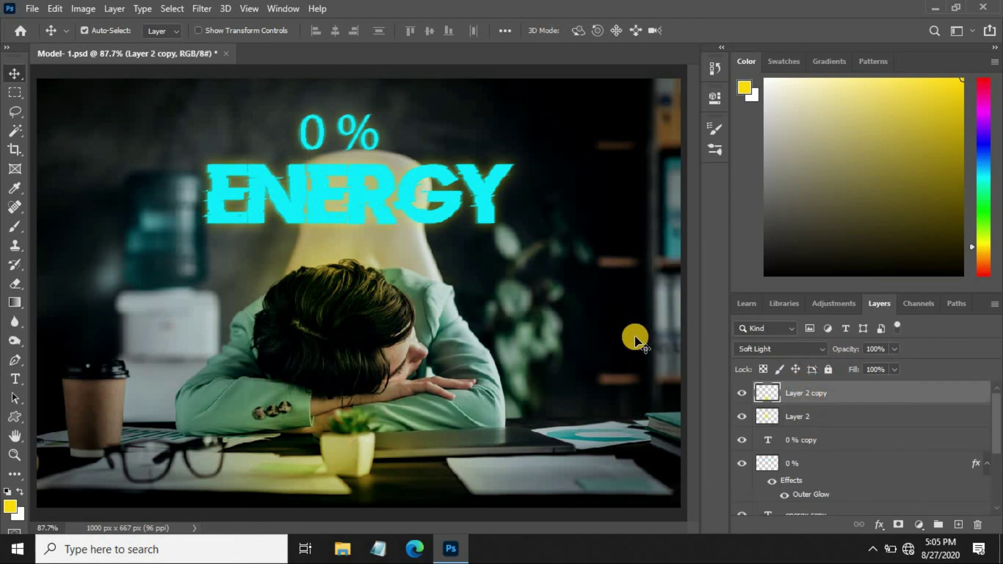